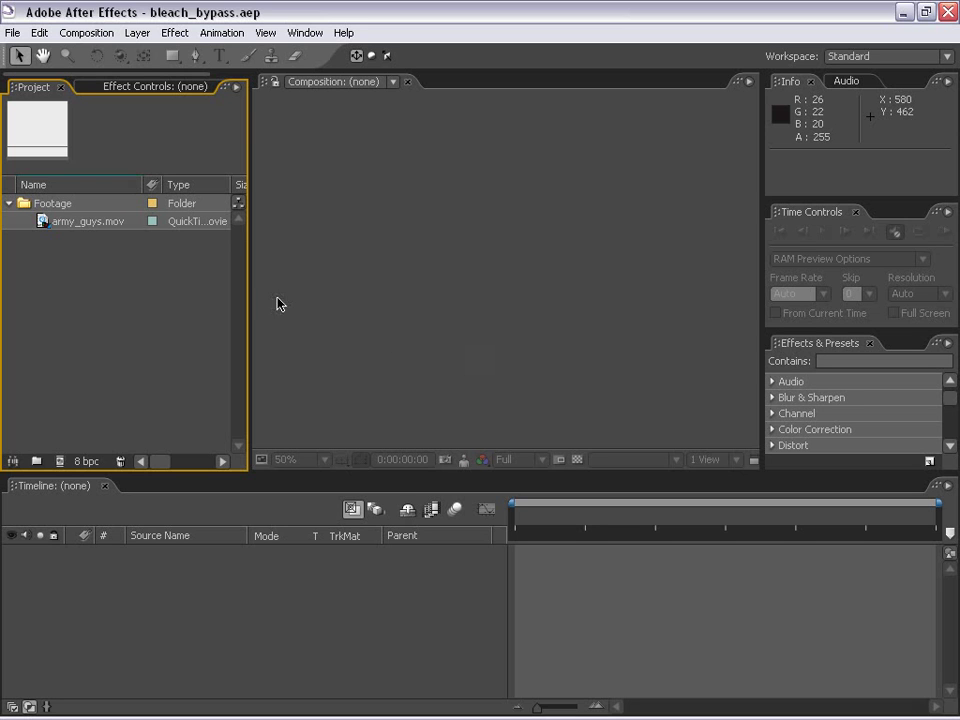
Preview army_guys.mov by scrubbing and playing it in the footage viewer
{"action": "double_click", "coordinate": [40, 221]}
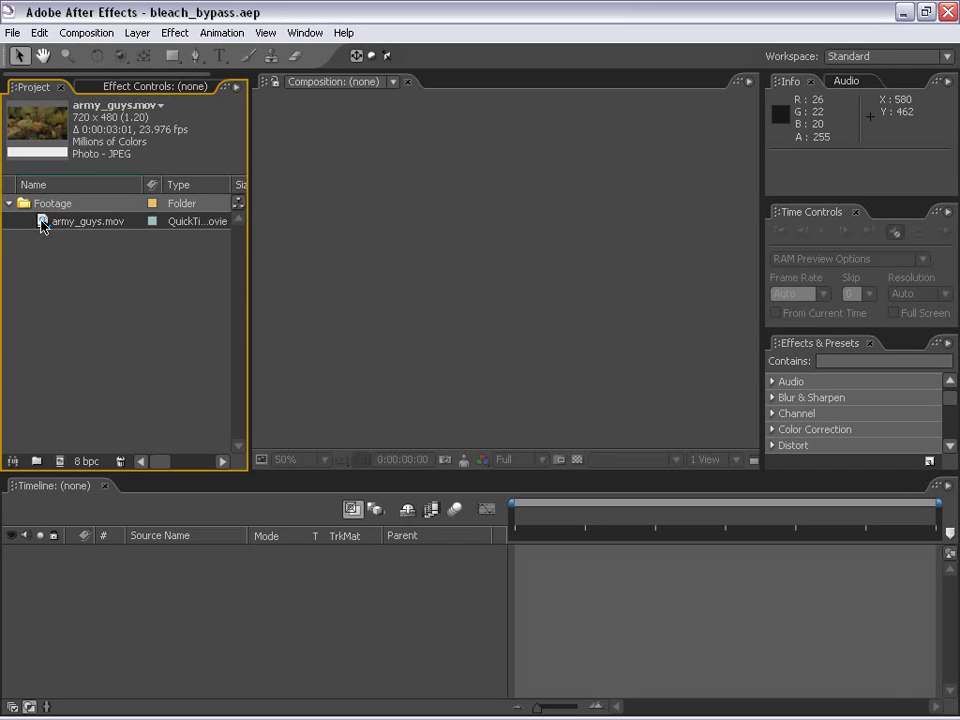
{"action": "left_click_drag", "start_coordinate": [75, 500], "coordinate": [78, 527]}
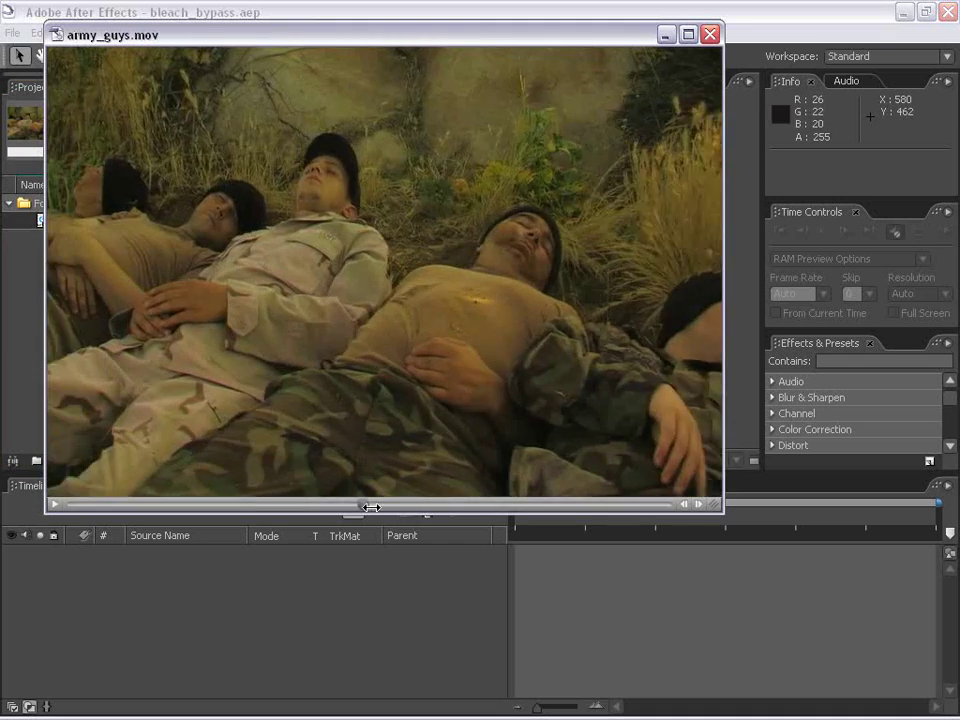
{"action": "left_click", "coordinate": [55, 503]}
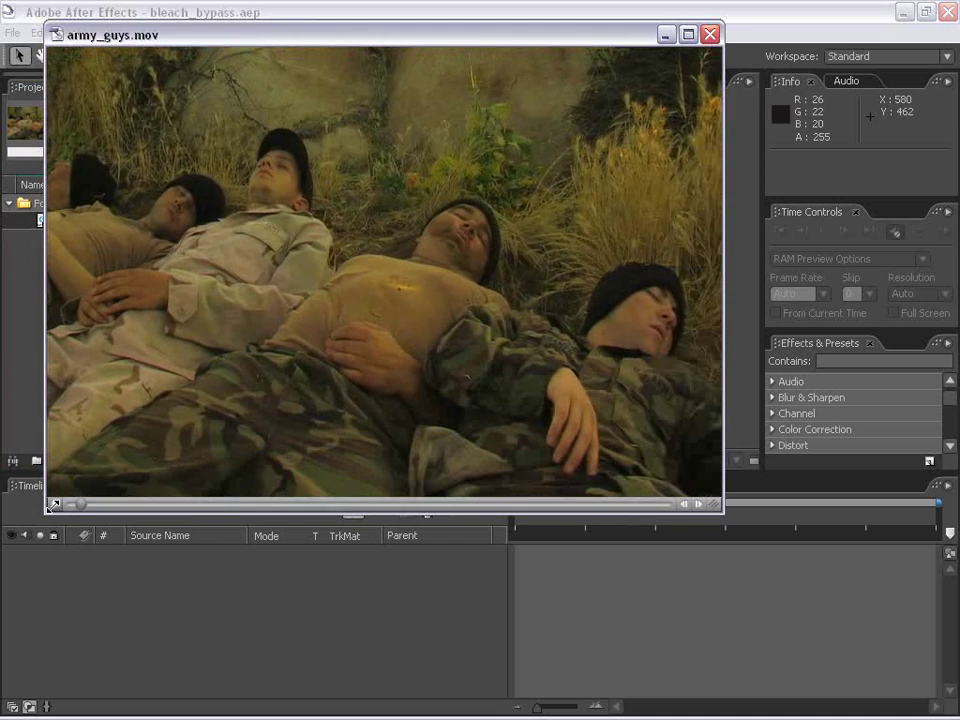
{"action": "left_click", "coordinate": [710, 34]}
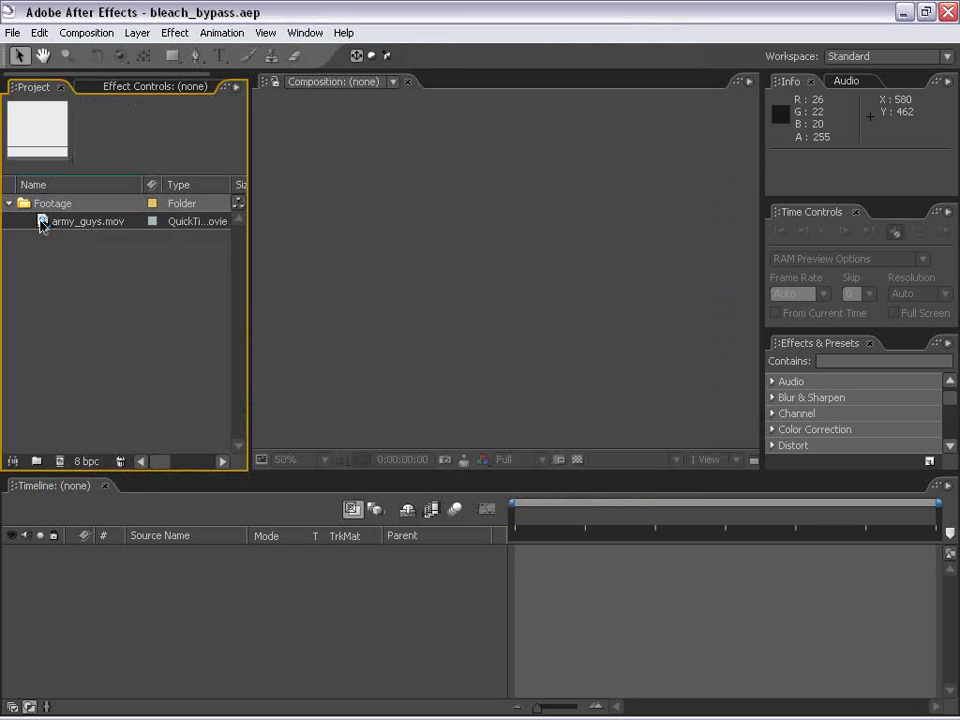
Create a composition from army_guys.mov and apply Levels to its footage layer
{"action": "left_click_drag", "start_coordinate": [42, 222], "coordinate": [450, 282]}
{"action": "left_click", "coordinate": [481, 445]}
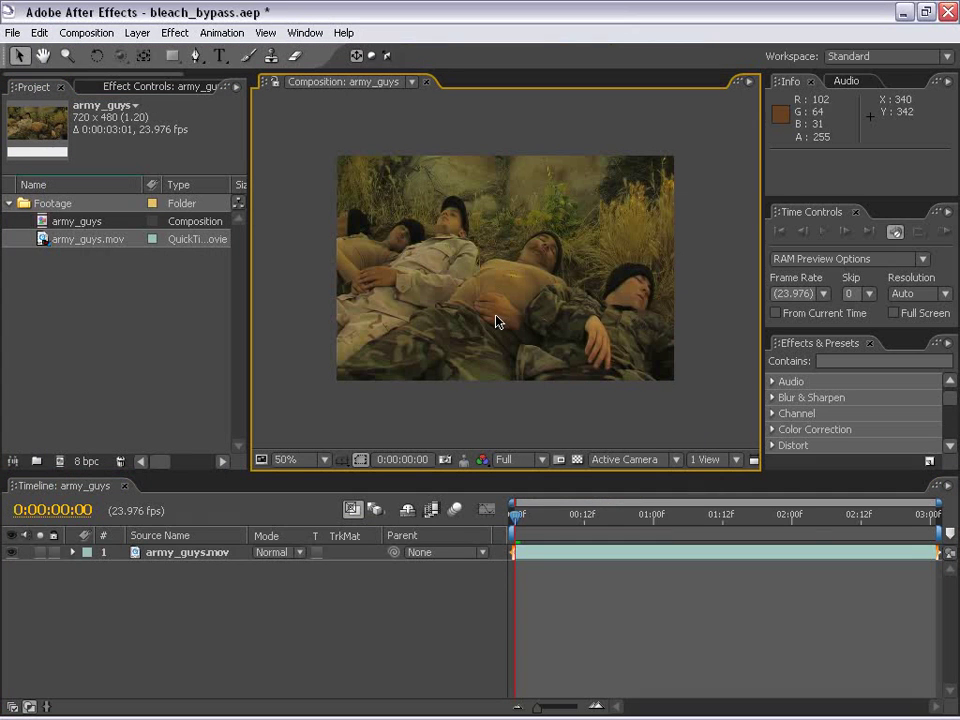
{"action": "left_click", "coordinate": [500, 321]}
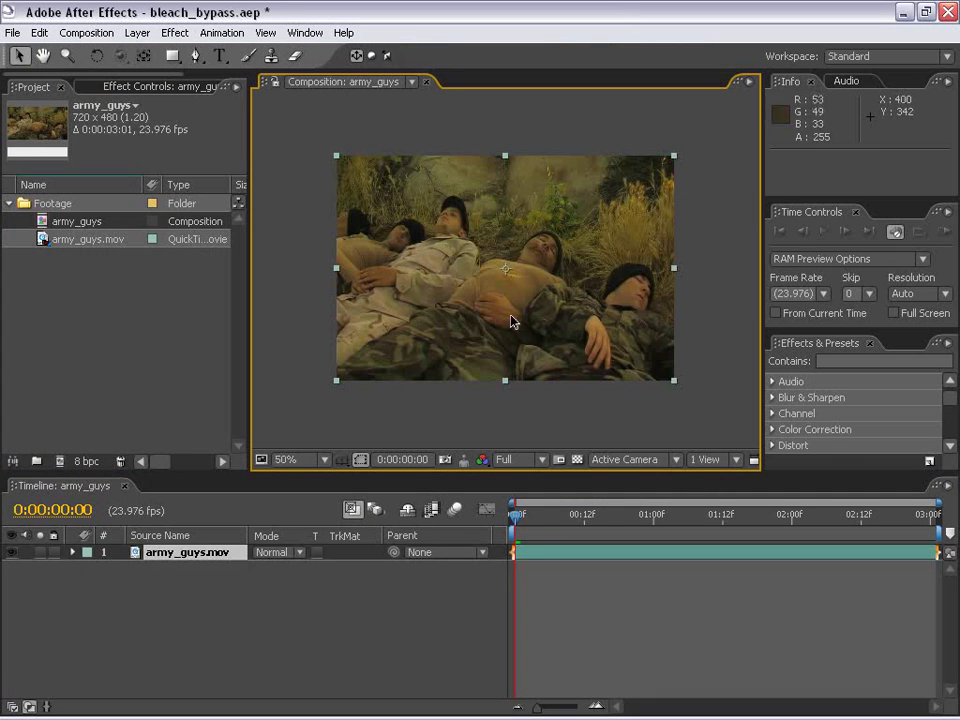
{"action": "left_click", "coordinate": [186, 37]}
{"action": "mouse_move", "coordinate": [211, 172]}
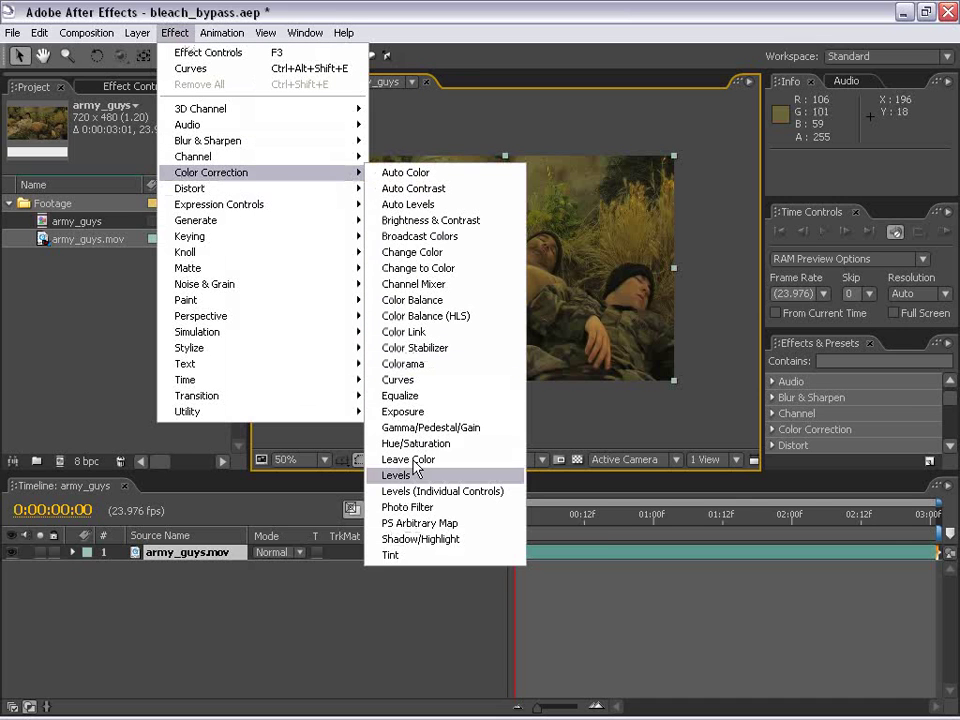
{"action": "left_click", "coordinate": [405, 476]}
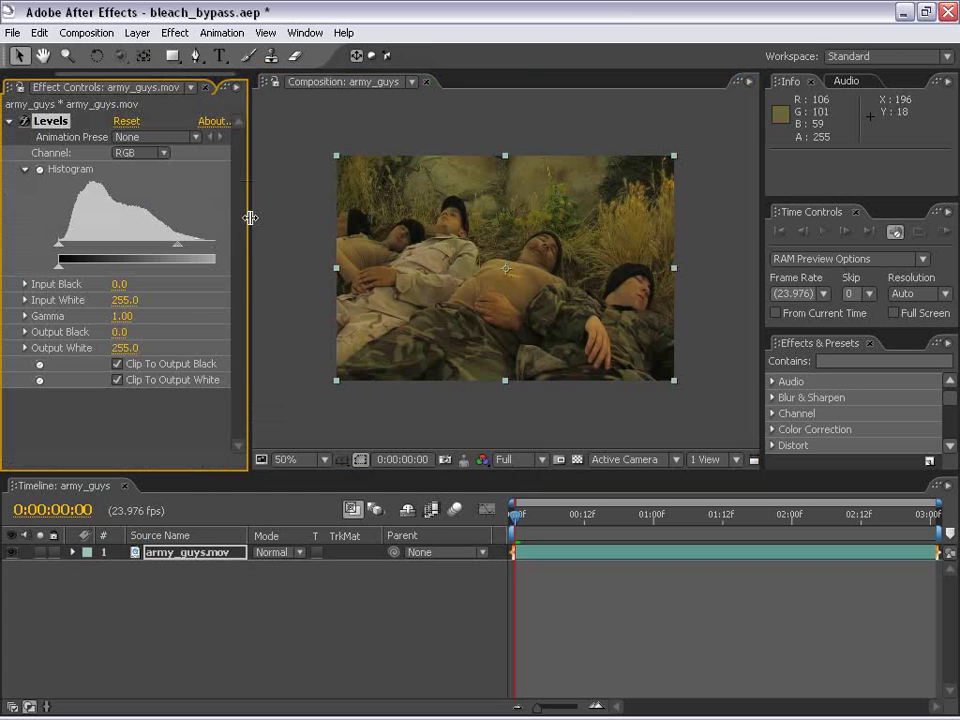
Set Levels input black to 24 and input white to 158, then switch the effect off
{"action": "left_click_drag", "start_coordinate": [250, 218], "coordinate": [370, 218]}
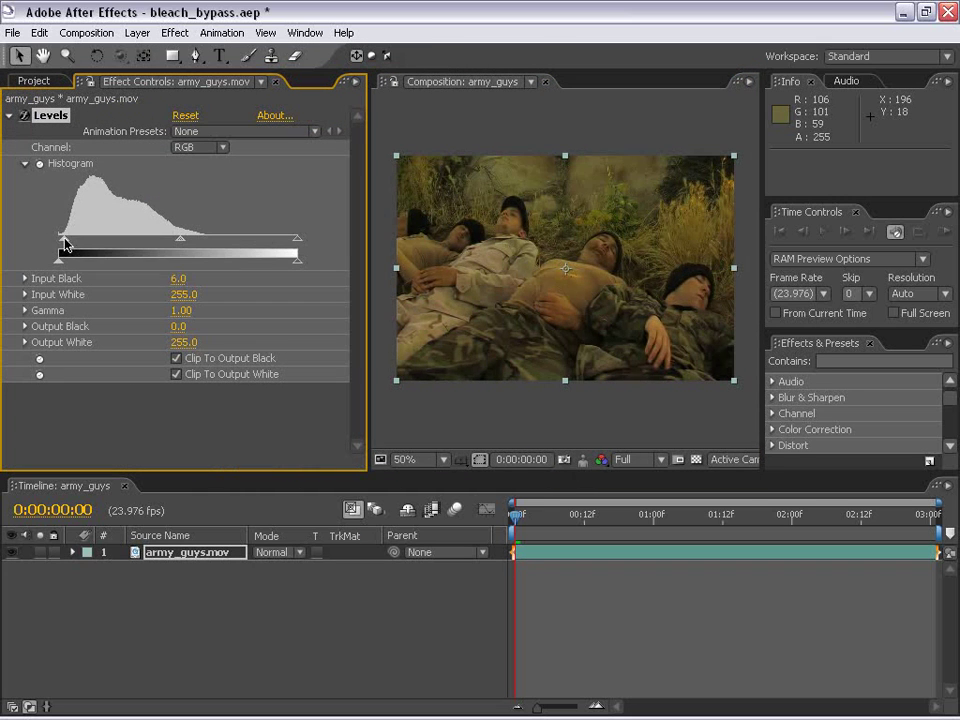
{"action": "left_click_drag", "start_coordinate": [60, 240], "coordinate": [81, 240]}
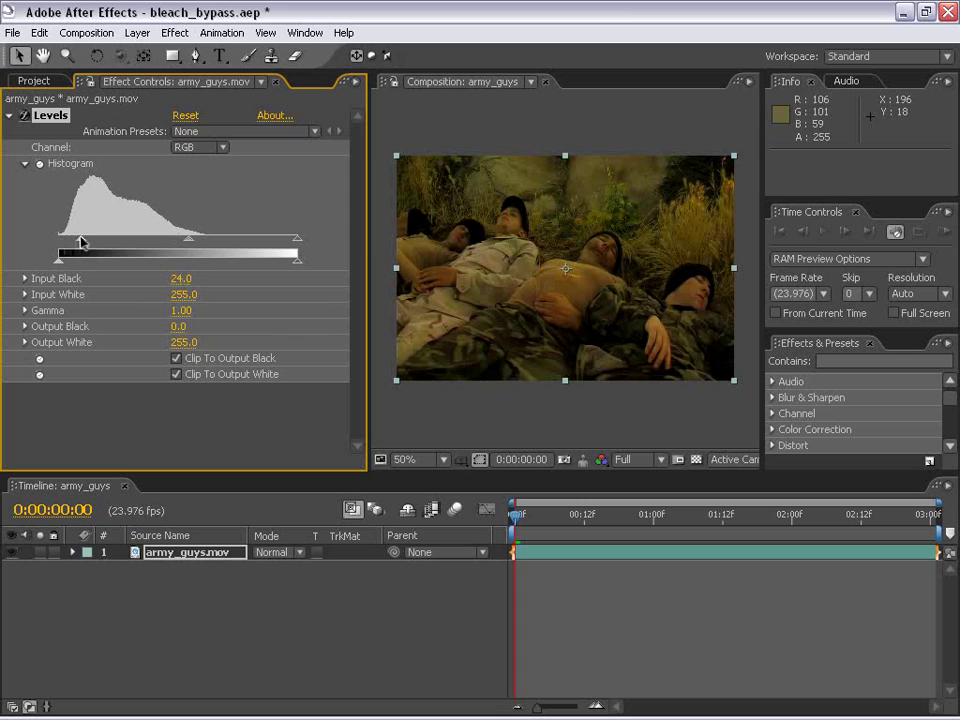
{"action": "left_click_drag", "start_coordinate": [297, 238], "coordinate": [219, 241]}
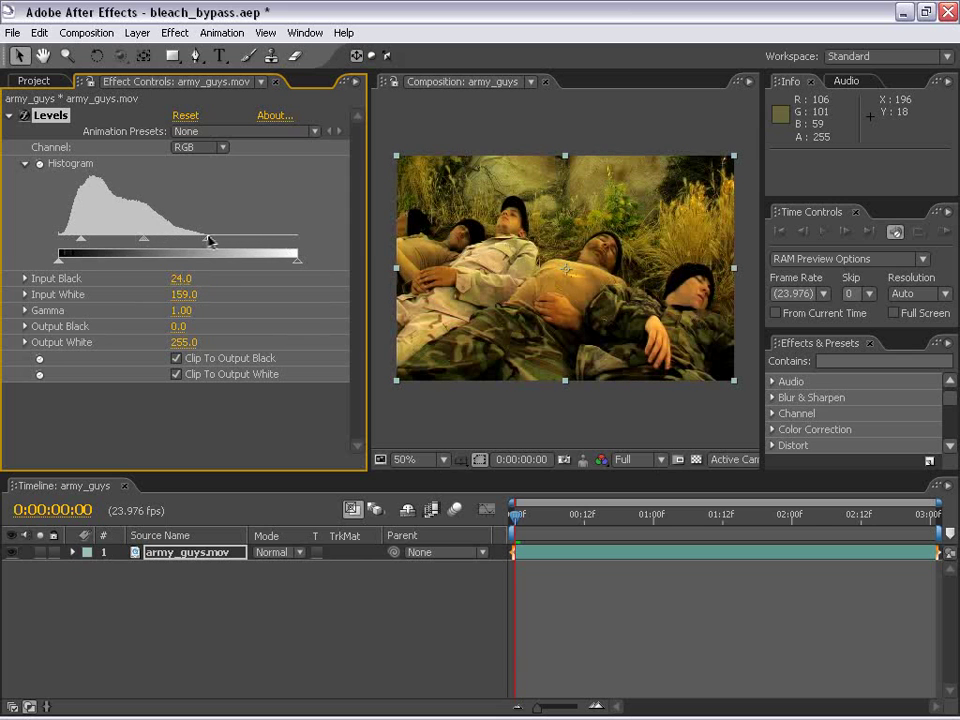
{"action": "mouse_move", "coordinate": [219, 241]}
{"action": "left_mouse_down"}
{"action": "mouse_move", "coordinate": [188, 241]}
{"action": "mouse_move", "coordinate": [207, 242]}
{"action": "left_mouse_up"}
{"action": "left_click", "coordinate": [23, 115]}
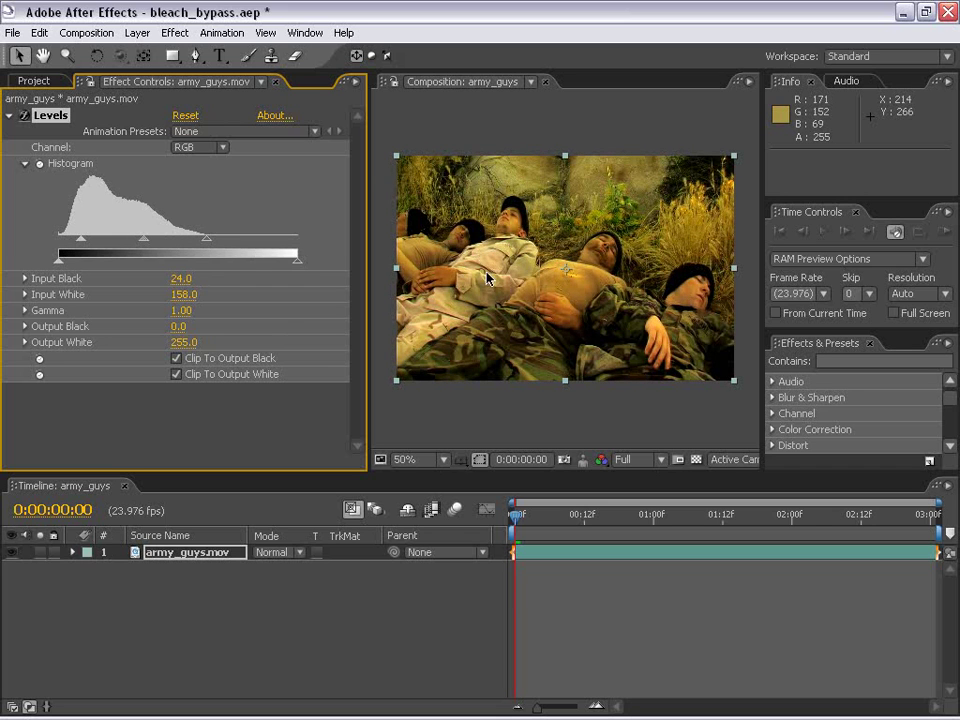
Add Brightness & Contrast to the army_guys layer with brightness 27 and contrast 51
{"action": "left_click", "coordinate": [9, 115]}
{"action": "left_click", "coordinate": [175, 32]}
{"action": "mouse_move", "coordinate": [211, 172]}
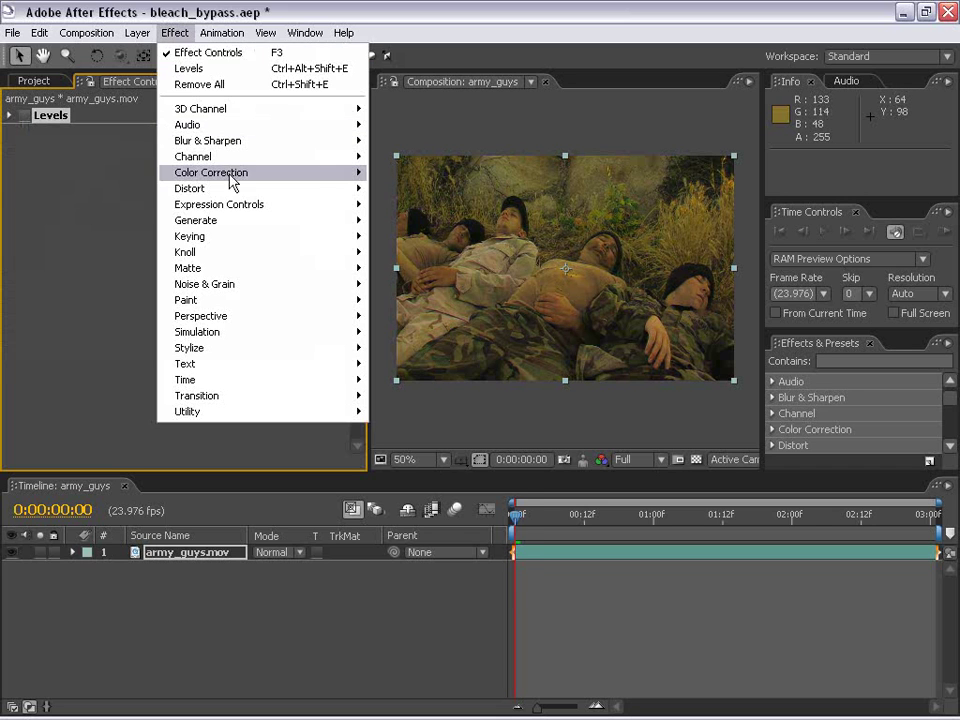
{"action": "left_click", "coordinate": [463, 220]}
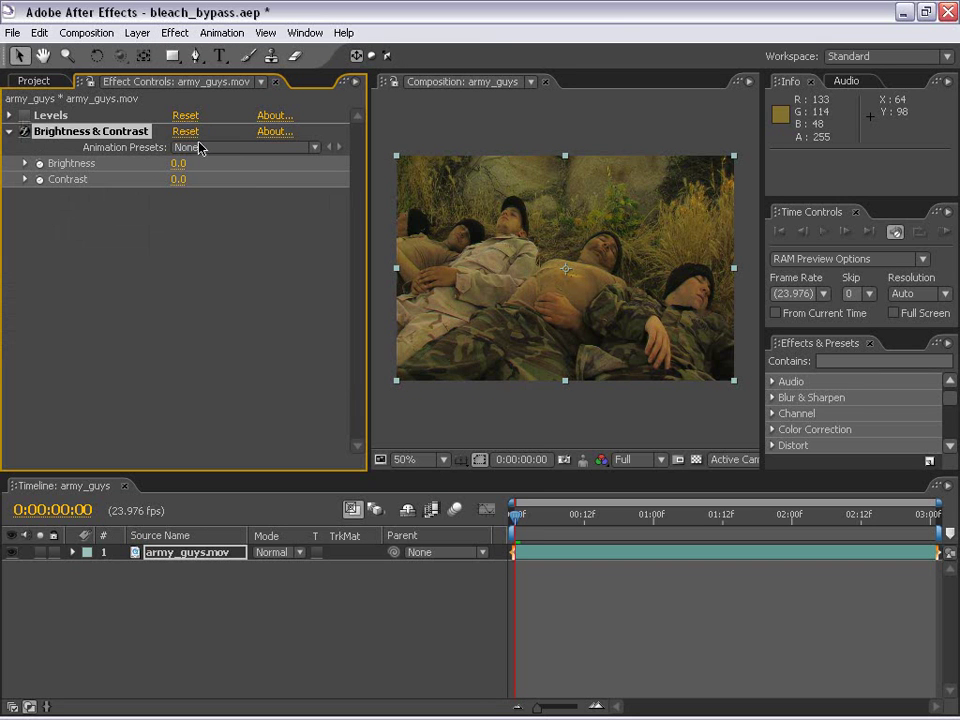
{"action": "mouse_move", "coordinate": [181, 163]}
{"action": "left_mouse_down"}
{"action": "mouse_move", "coordinate": [244, 178]}
{"action": "mouse_move", "coordinate": [229, 178]}
{"action": "left_mouse_up"}
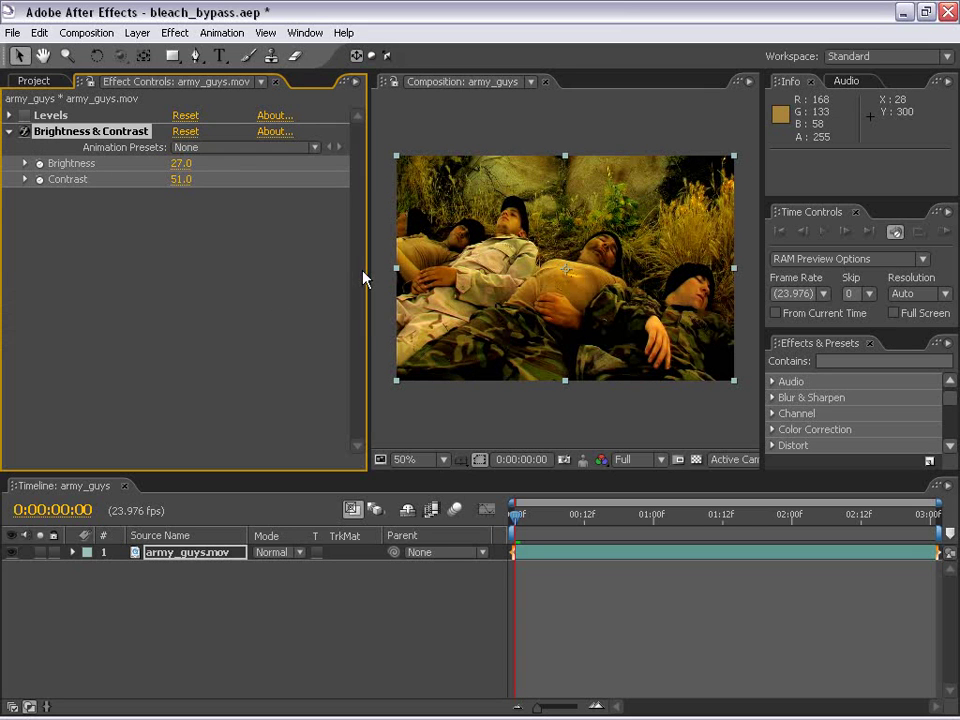
{"action": "left_click_drag", "start_coordinate": [366, 270], "coordinate": [255, 270]}
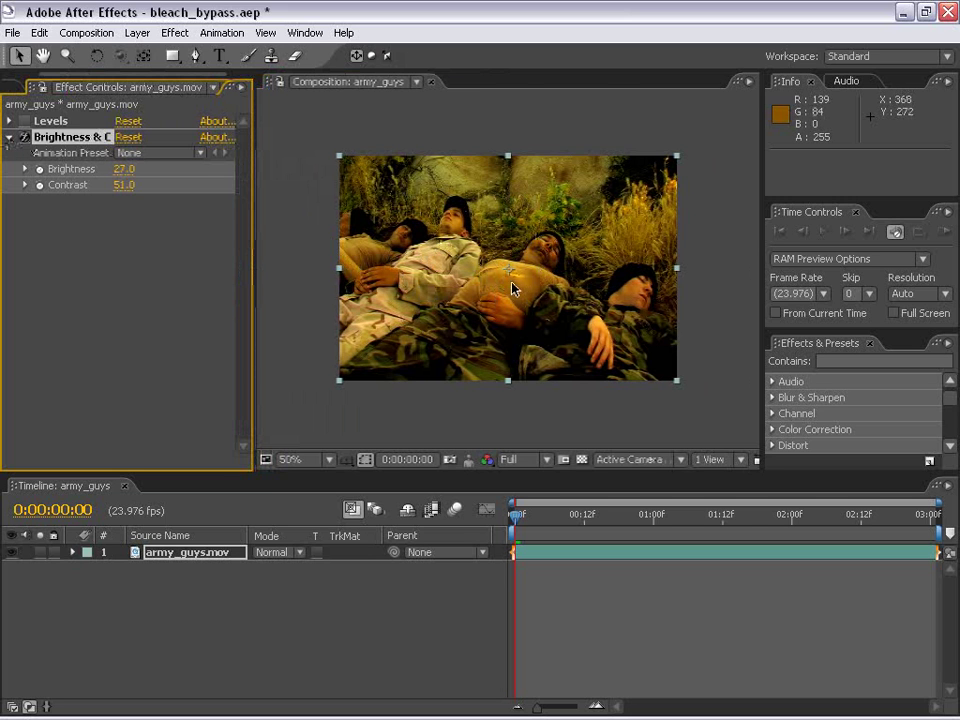
{"action": "scroll", "coordinate": [508, 278], "scroll_direction": "up", "scroll_amount": 2}
{"action": "scroll", "coordinate": [450, 320], "scroll_direction": "down", "scroll_amount": 2}
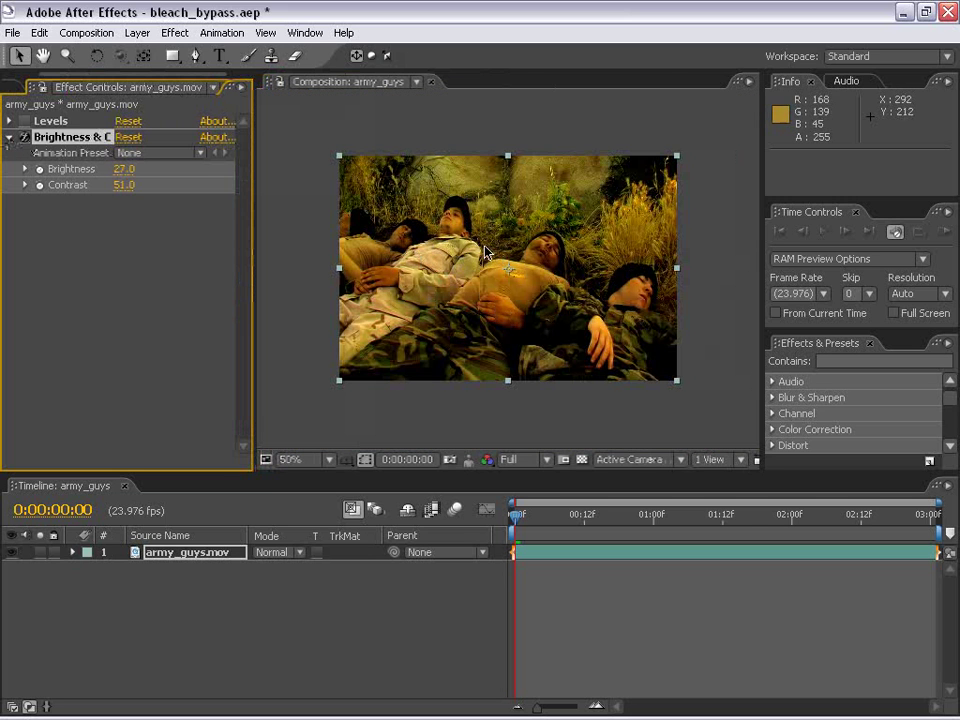
{"action": "scroll", "coordinate": [527, 306], "scroll_direction": "up", "scroll_amount": 2}
{"action": "scroll", "coordinate": [456, 259], "scroll_direction": "down", "scroll_amount": 2}
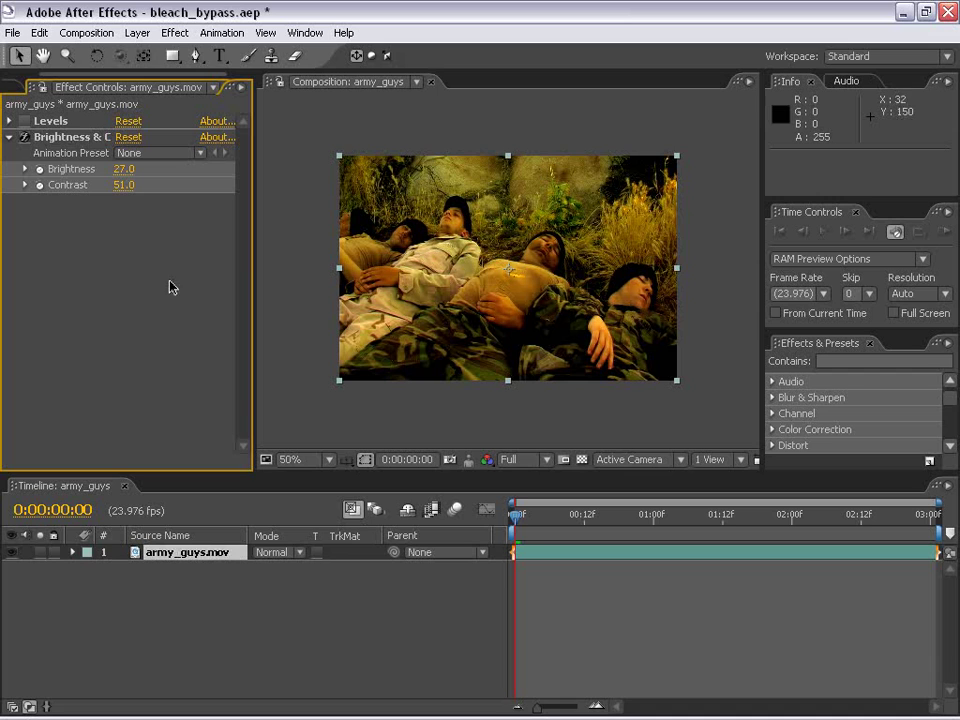
Duplicate the army_guys footage layer and select the top copy
{"action": "left_click", "coordinate": [540, 570]}
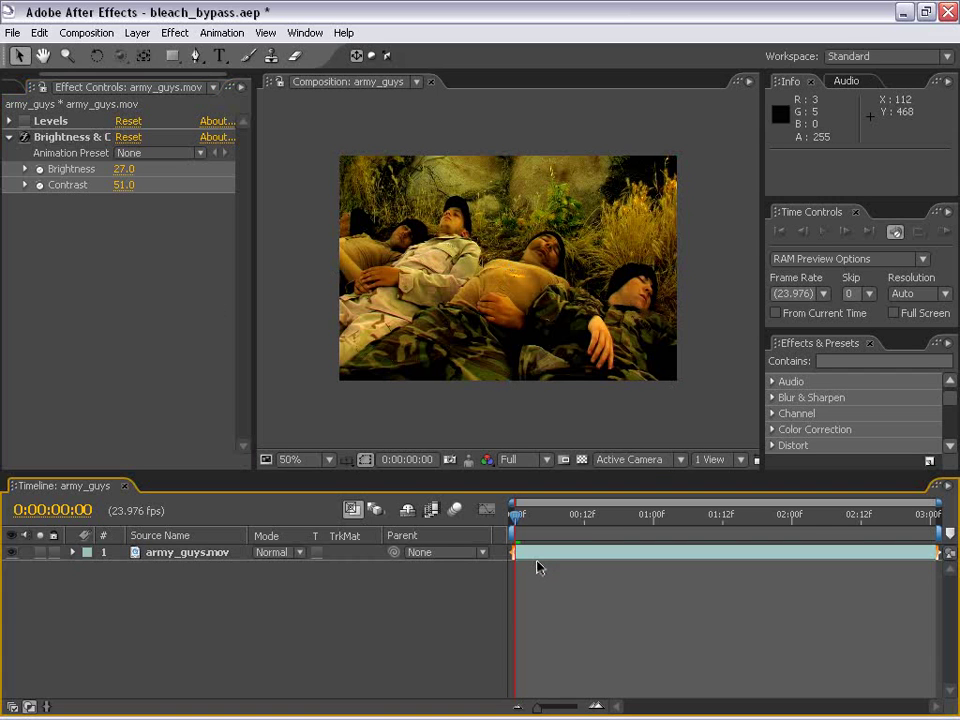
{"action": "left_click", "coordinate": [543, 556]}
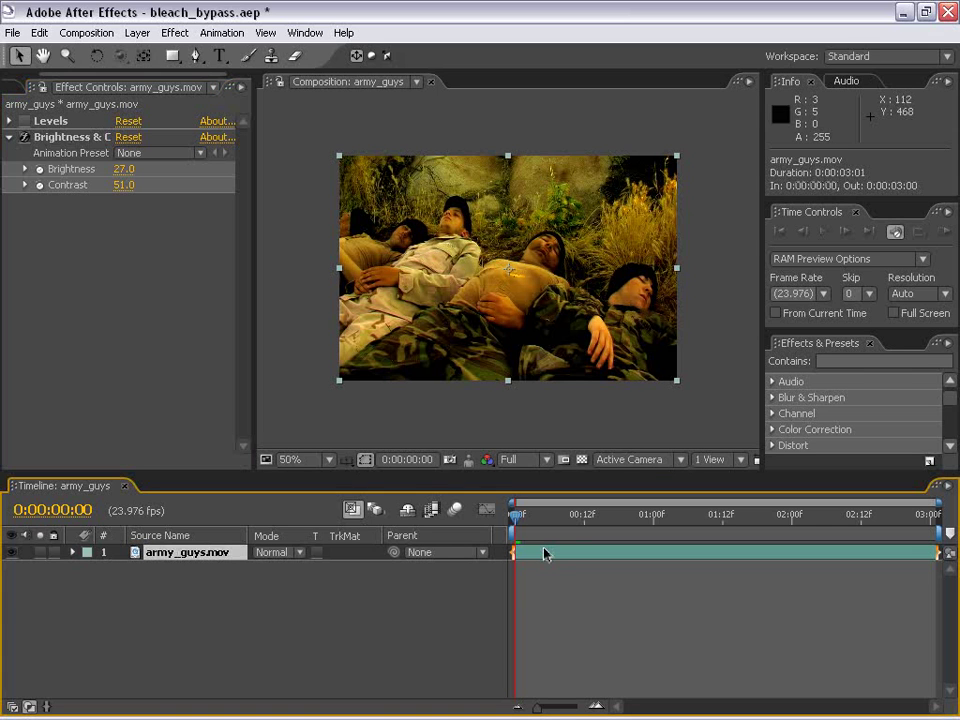
{"action": "key", "text": "ctrl+d"}
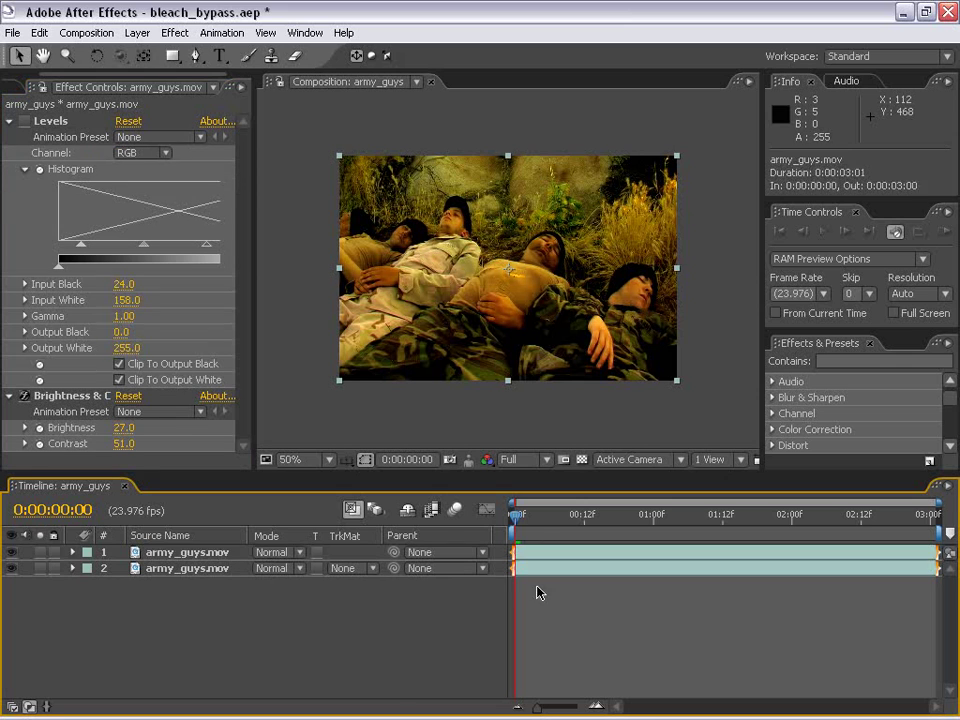
{"action": "left_click", "coordinate": [538, 591]}
{"action": "left_click", "coordinate": [526, 554]}
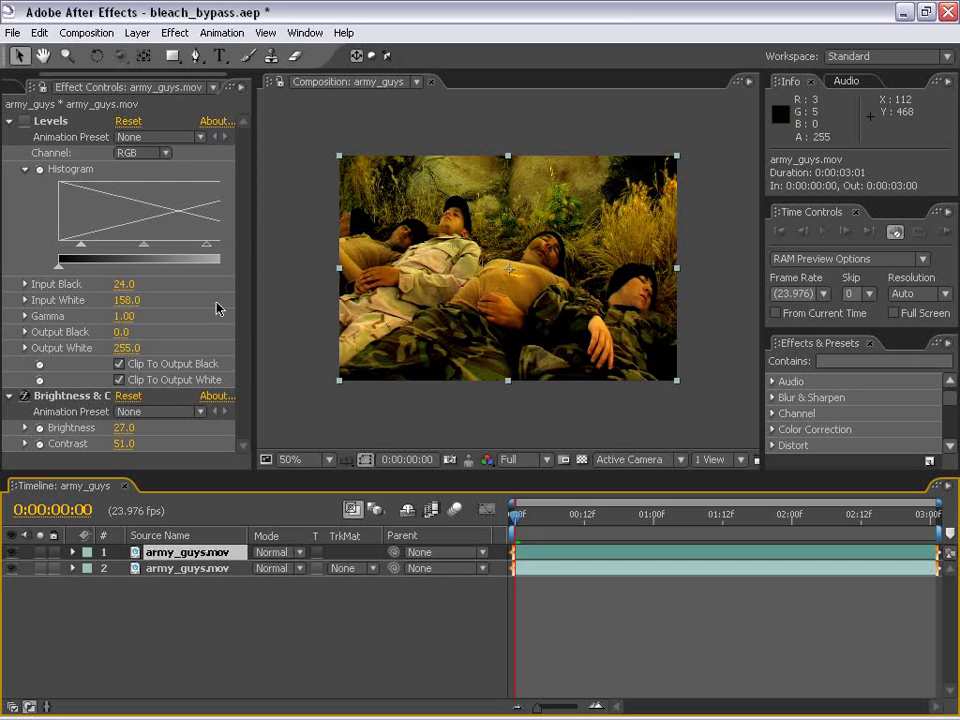
Remove all effects from the top copy and toggle its visibility to compare looks
{"action": "left_click", "coordinate": [10, 121]}
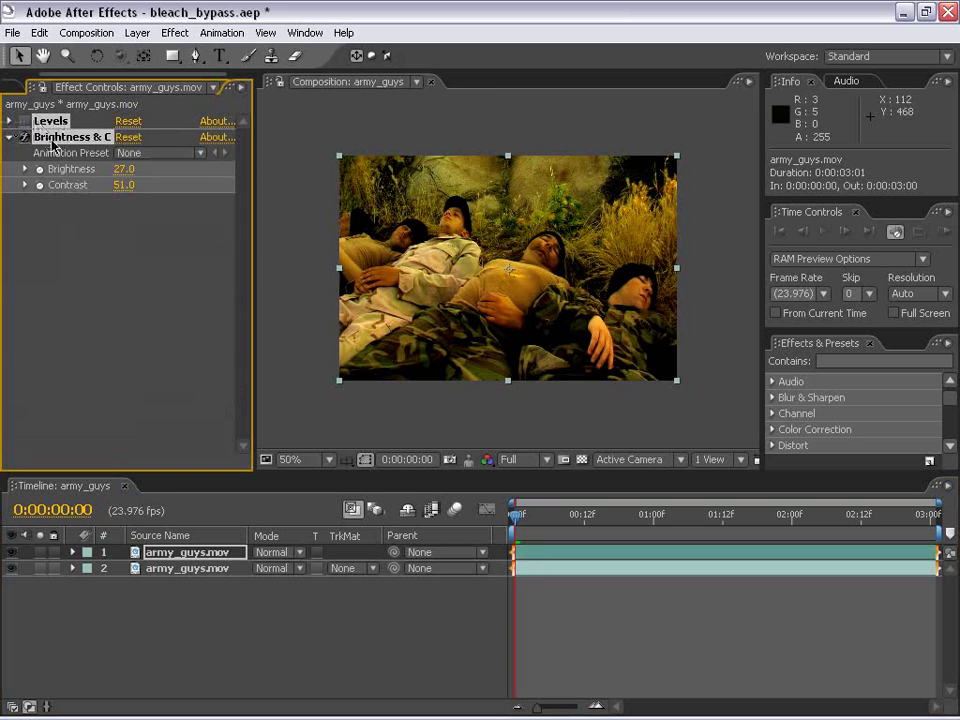
{"action": "key", "text": "Delete"}
{"action": "left_click", "coordinate": [334, 310]}
{"action": "key", "text": "grave"}
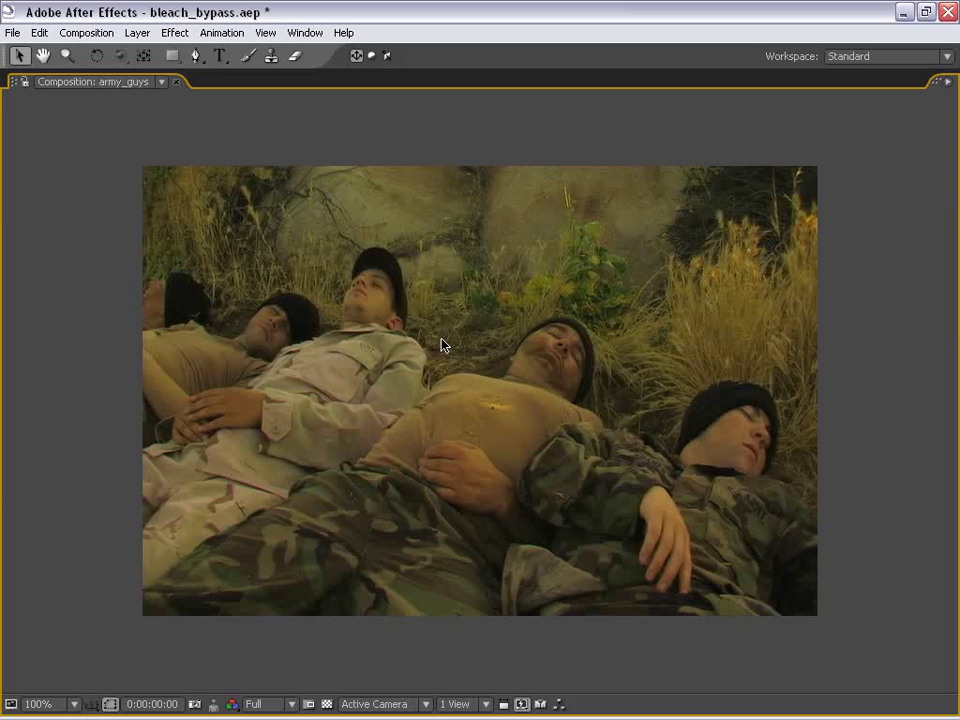
{"action": "key", "text": "grave"}
{"action": "left_click", "coordinate": [13, 556]}
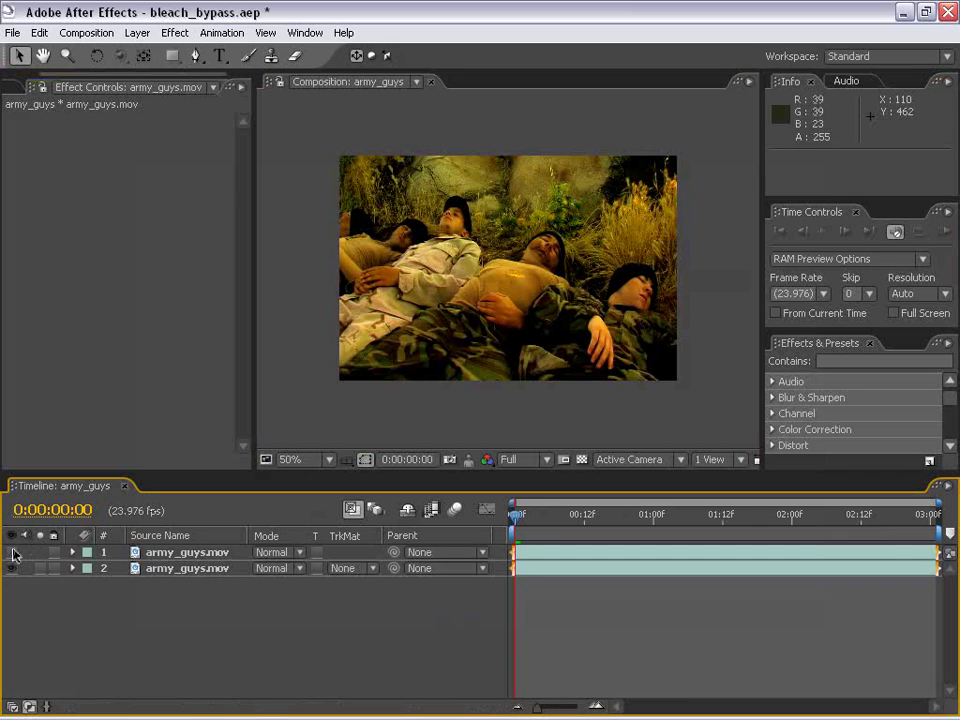
{"action": "left_click", "coordinate": [13, 556]}
{"action": "left_click", "coordinate": [11, 553]}
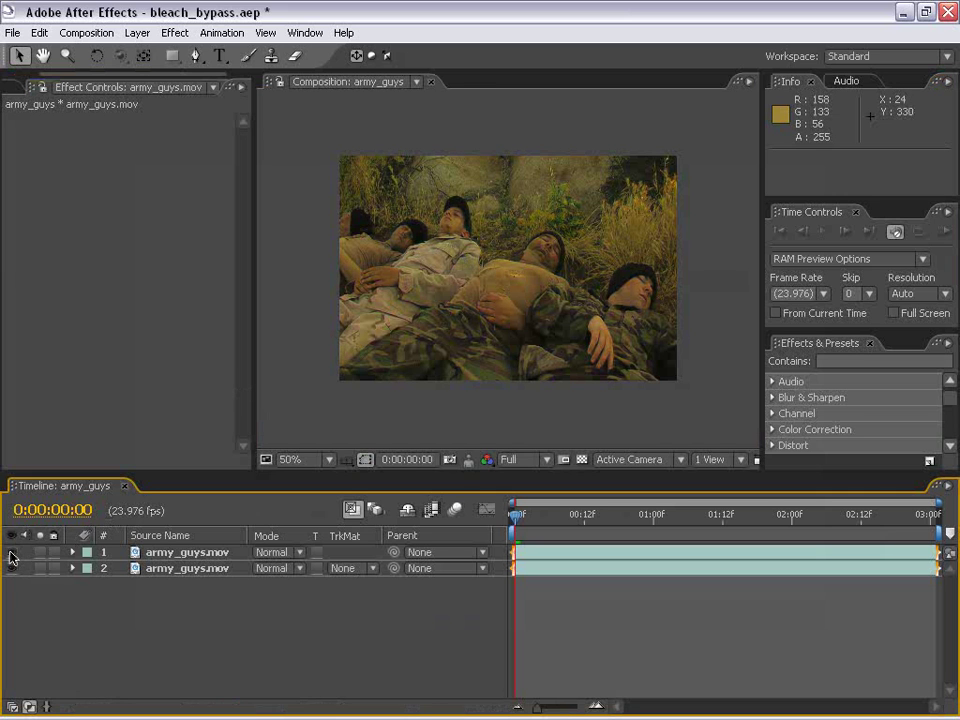
Set the top footage layer's blending mode to Color and view the result enlarged
{"action": "left_click", "coordinate": [190, 554]}
{"action": "left_click", "coordinate": [279, 552]}
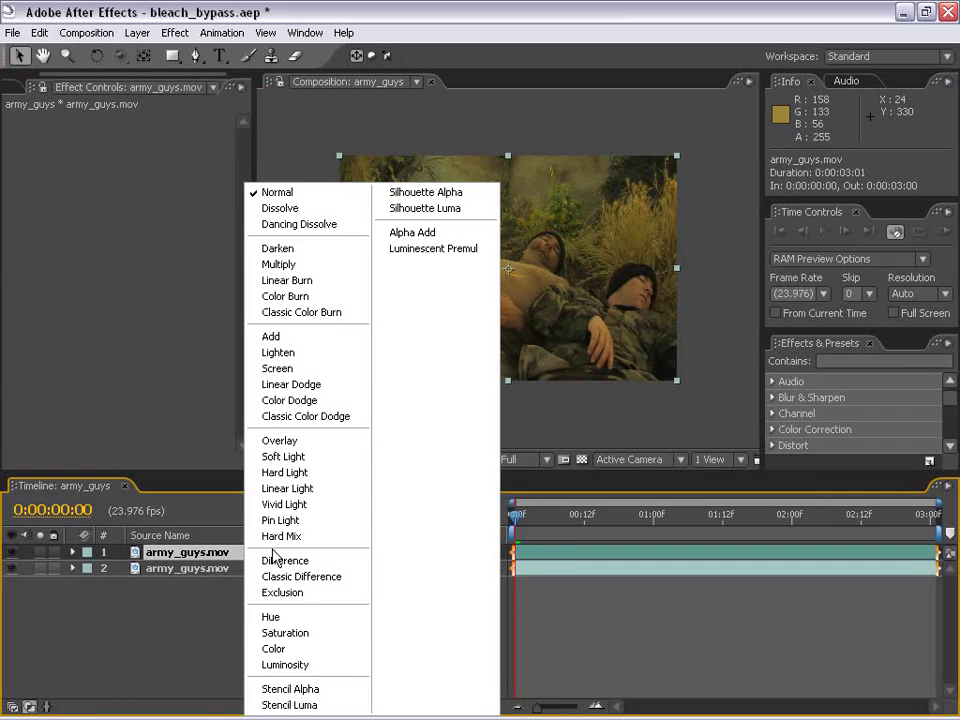
{"action": "left_click", "coordinate": [277, 650]}
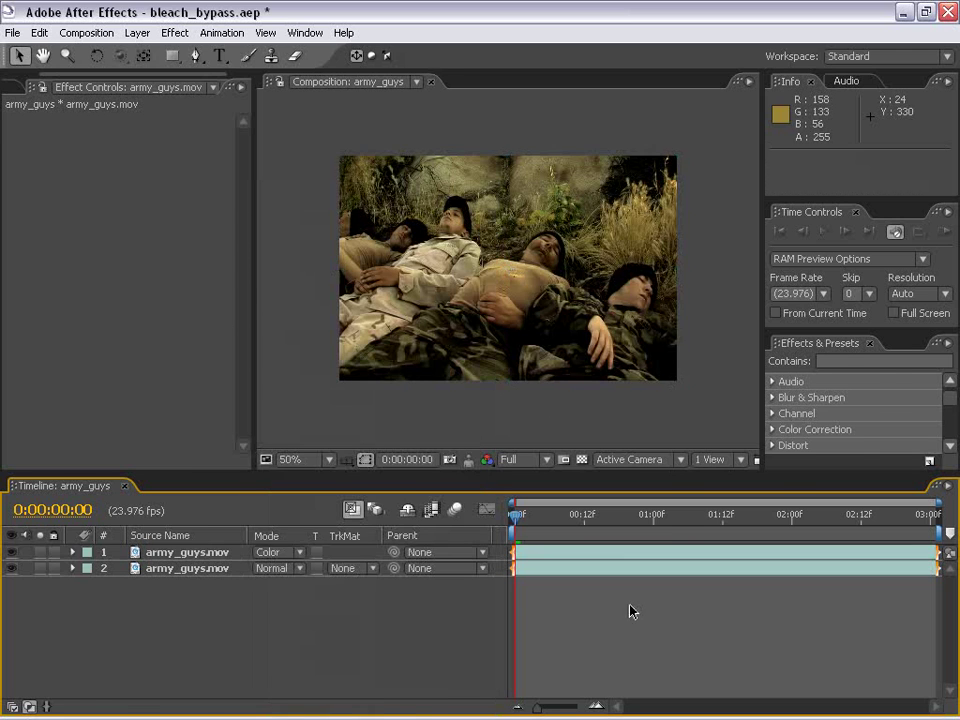
{"action": "key", "text": "grave"}
{"action": "key", "text": "grave"}
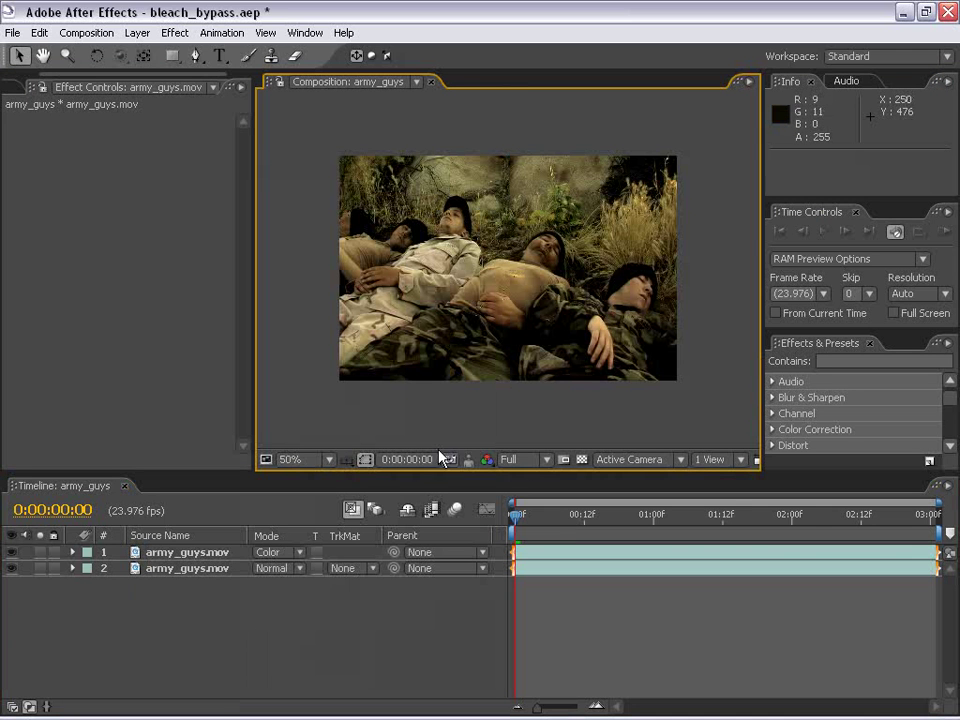
{"action": "left_click", "coordinate": [12, 557]}
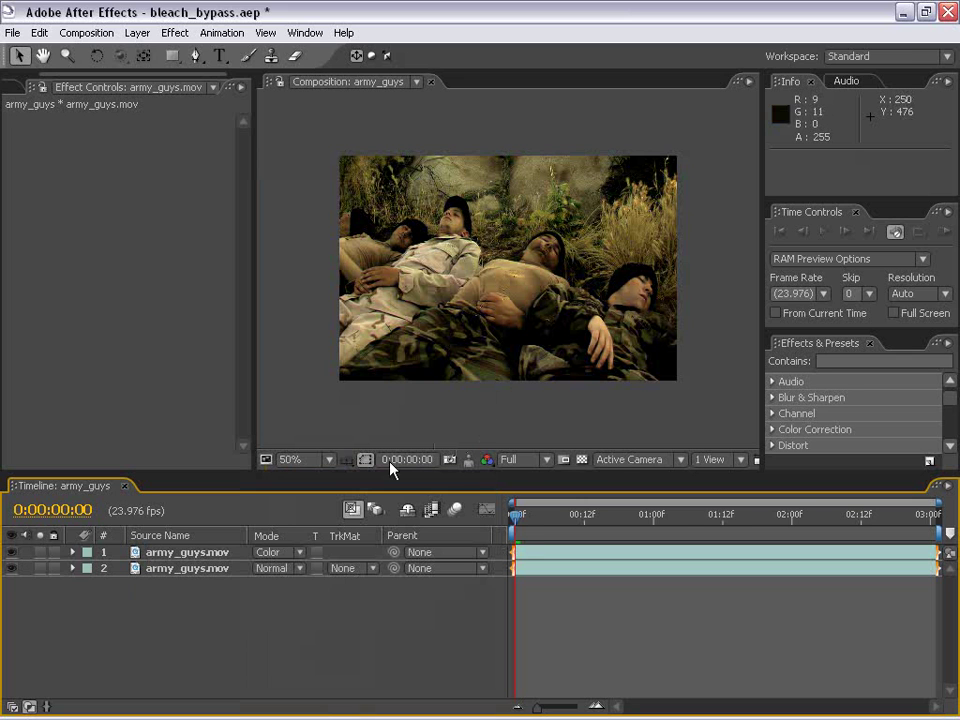
{"action": "key", "text": "F4"}
{"action": "left_click", "coordinate": [302, 569]}
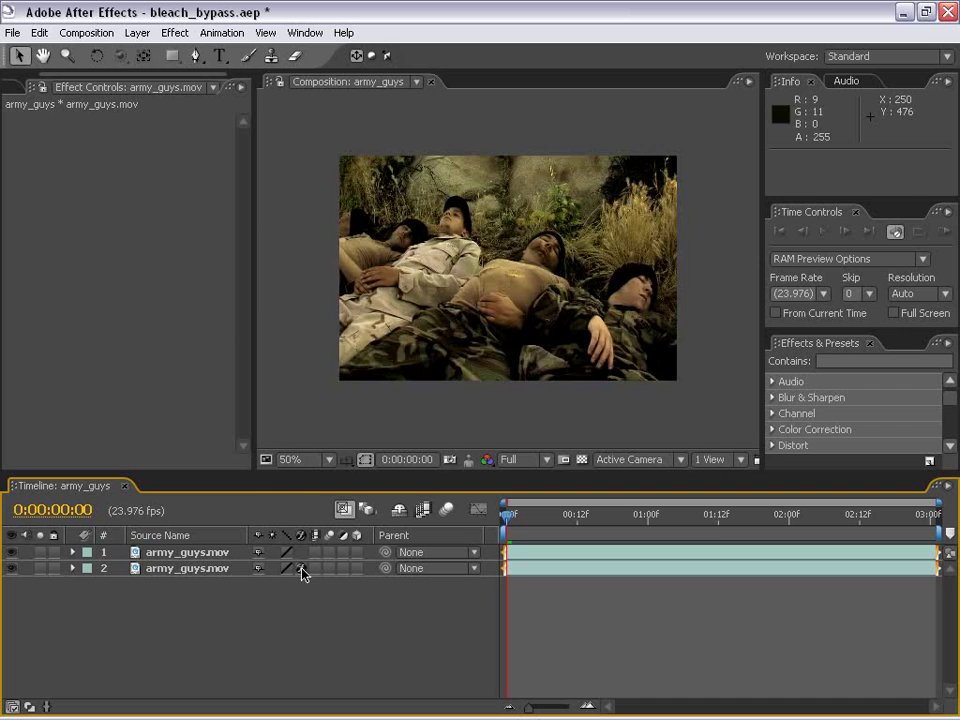
{"action": "key", "text": "period"}
{"action": "key", "text": "grave"}
{"action": "key", "text": "grave"}
{"action": "key", "text": "comma"}
{"action": "left_click", "coordinate": [176, 558]}
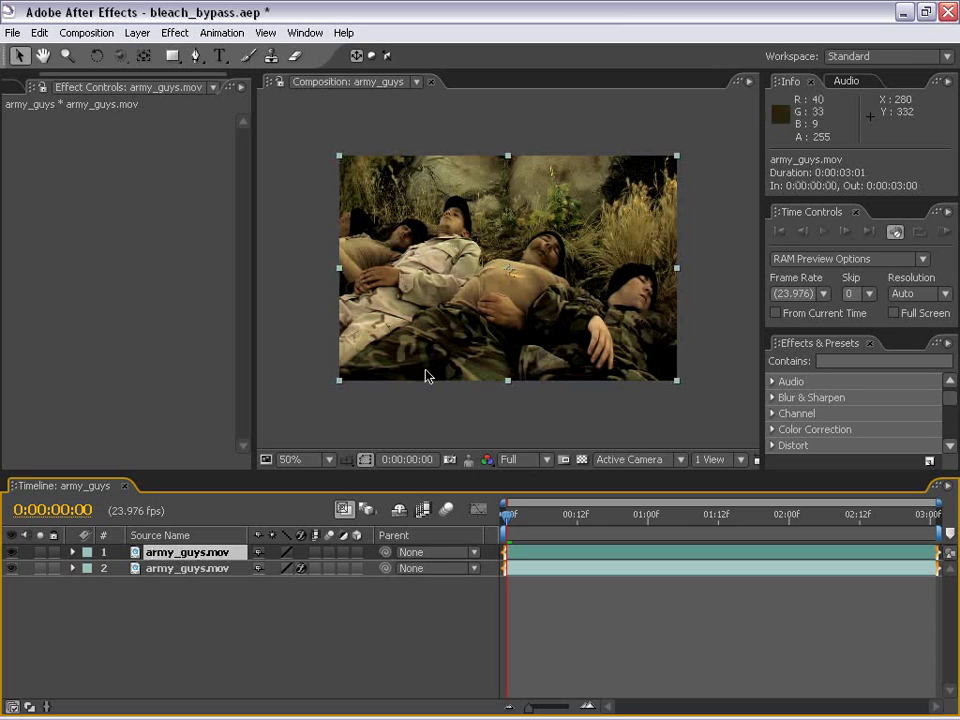
{"action": "key", "text": "F4"}
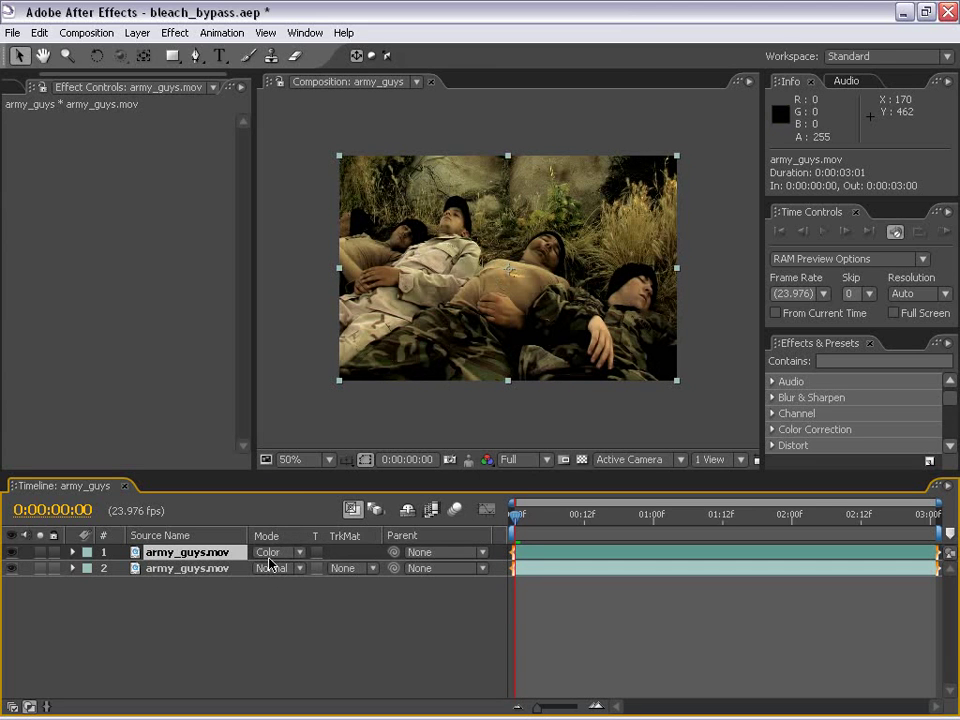
{"action": "left_click", "coordinate": [275, 552]}
{"action": "left_click", "coordinate": [188, 557]}
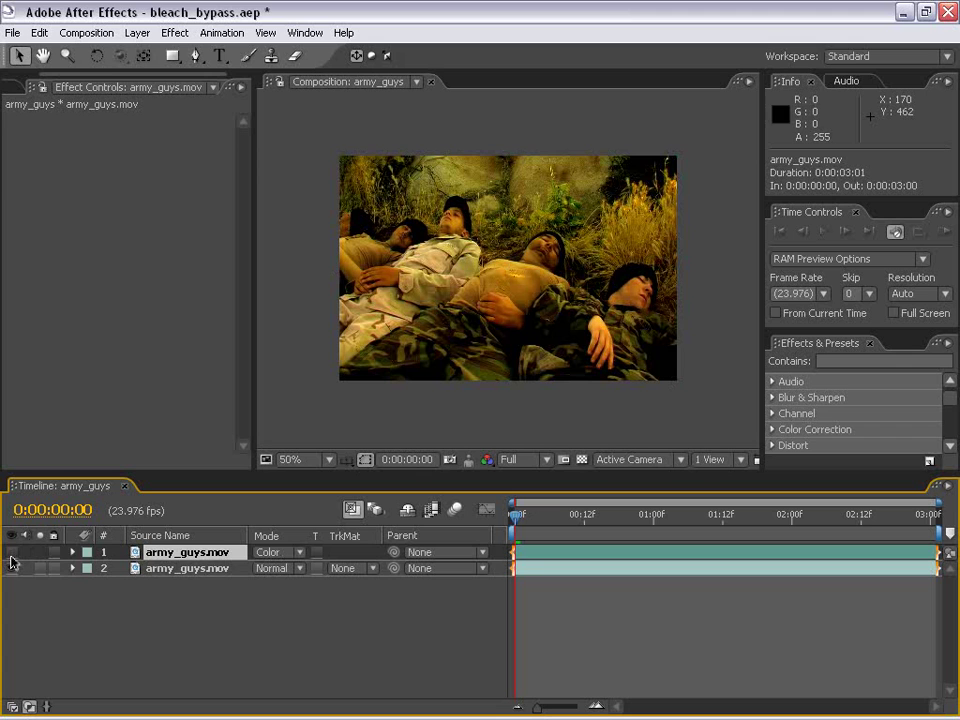
{"action": "left_click", "coordinate": [188, 568]}
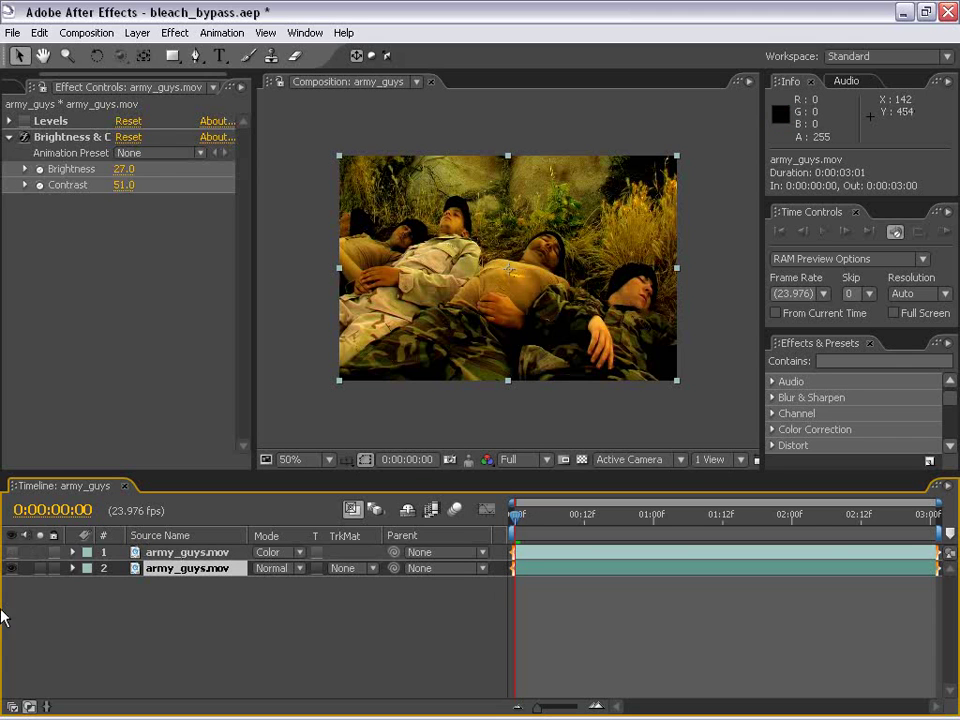
{"action": "left_click", "coordinate": [11, 552]}
{"action": "left_click", "coordinate": [186, 555]}
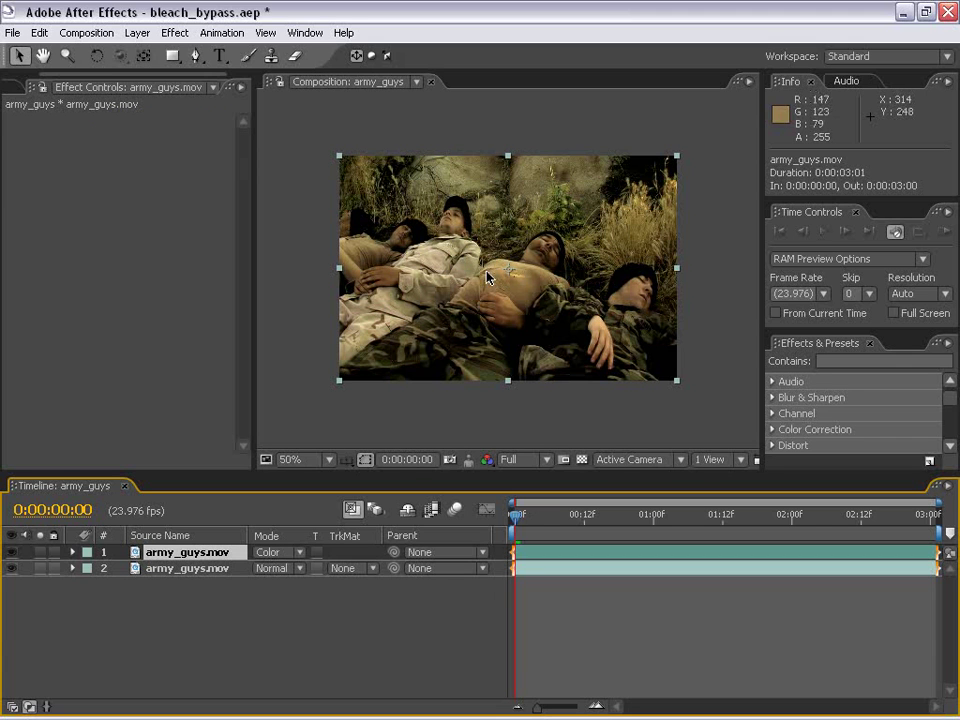
Create a mid-grey (919191) solid and drag it beneath the Color-mode footage layer
{"action": "left_click", "coordinate": [602, 641]}
{"action": "left_click", "coordinate": [137, 36]}
{"action": "mouse_move", "coordinate": [148, 52]}
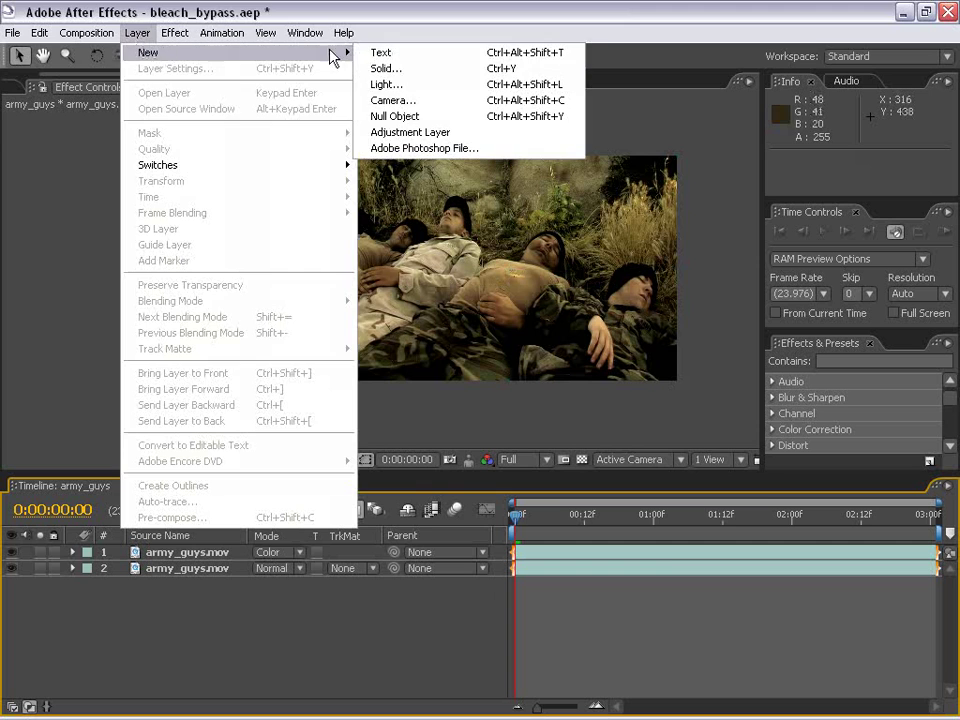
{"action": "left_click", "coordinate": [381, 66]}
{"action": "left_click", "coordinate": [394, 494]}
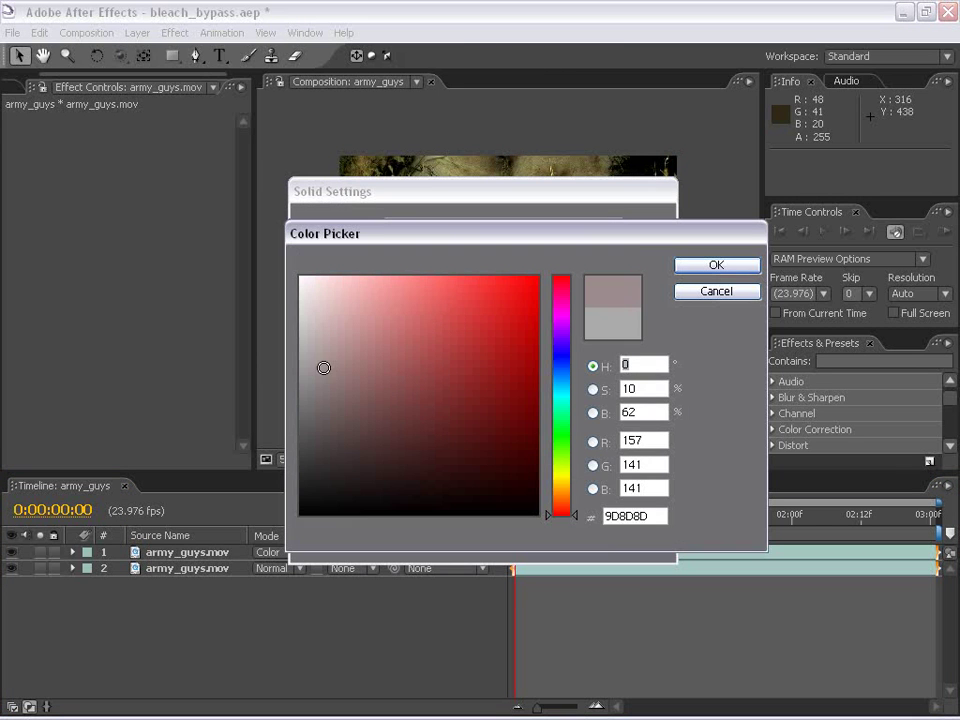
{"action": "left_click_drag", "start_coordinate": [300, 366], "coordinate": [300, 378]}
{"action": "left_click", "coordinate": [716, 264]}
{"action": "left_click", "coordinate": [510, 541]}
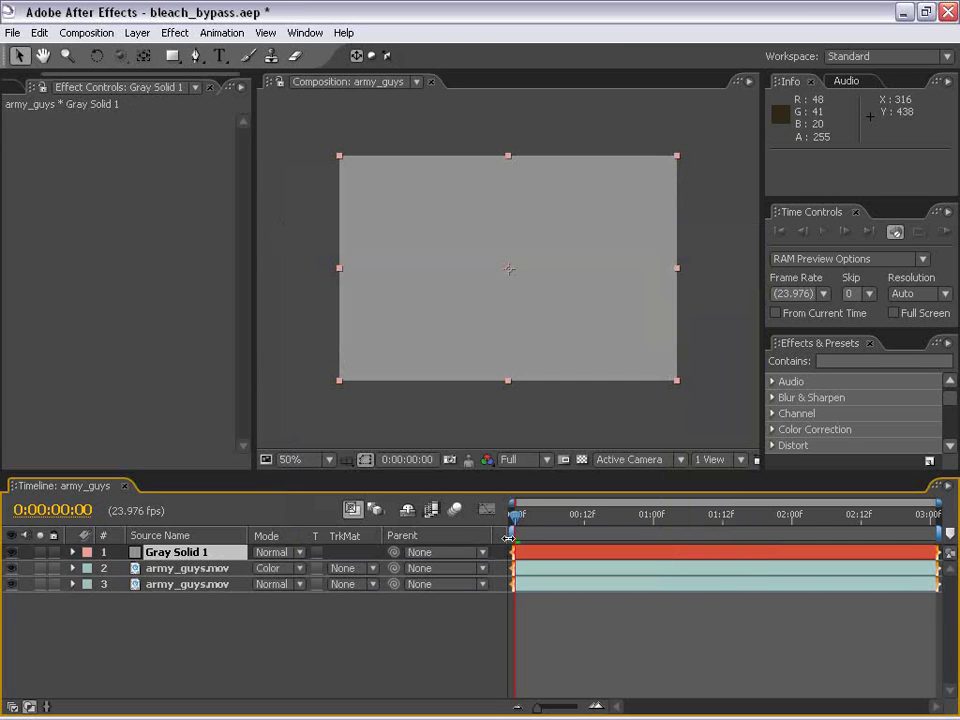
{"action": "mouse_move", "coordinate": [181, 553]}
{"action": "left_mouse_down"}
{"action": "mouse_move", "coordinate": [186, 580]}
{"action": "mouse_move", "coordinate": [176, 577]}
{"action": "left_mouse_up"}
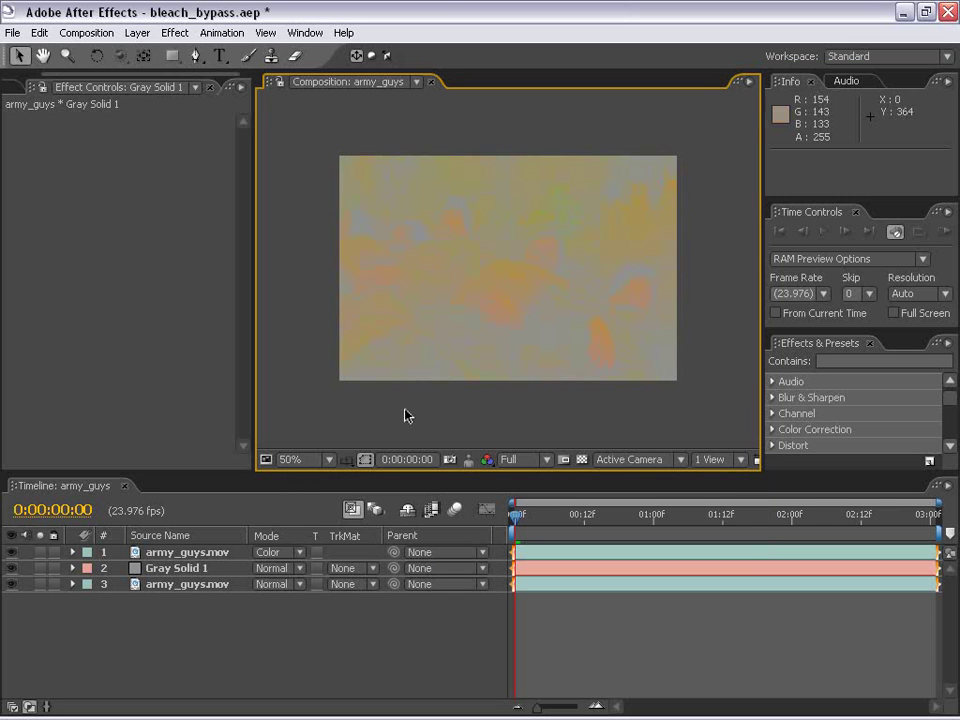
Delete Gray Solid 1 and the top Color-mode copy, keeping the remaining footage layer selected
{"action": "left_click", "coordinate": [172, 570]}
{"action": "key", "text": "Delete"}
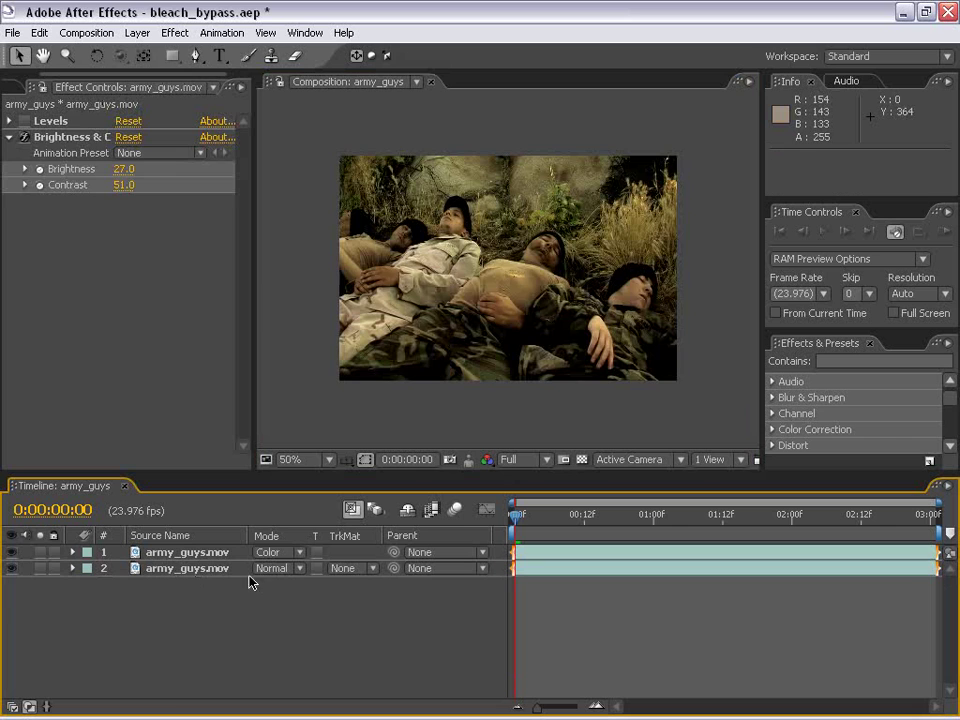
{"action": "key", "text": "grave"}
{"action": "key", "text": "grave"}
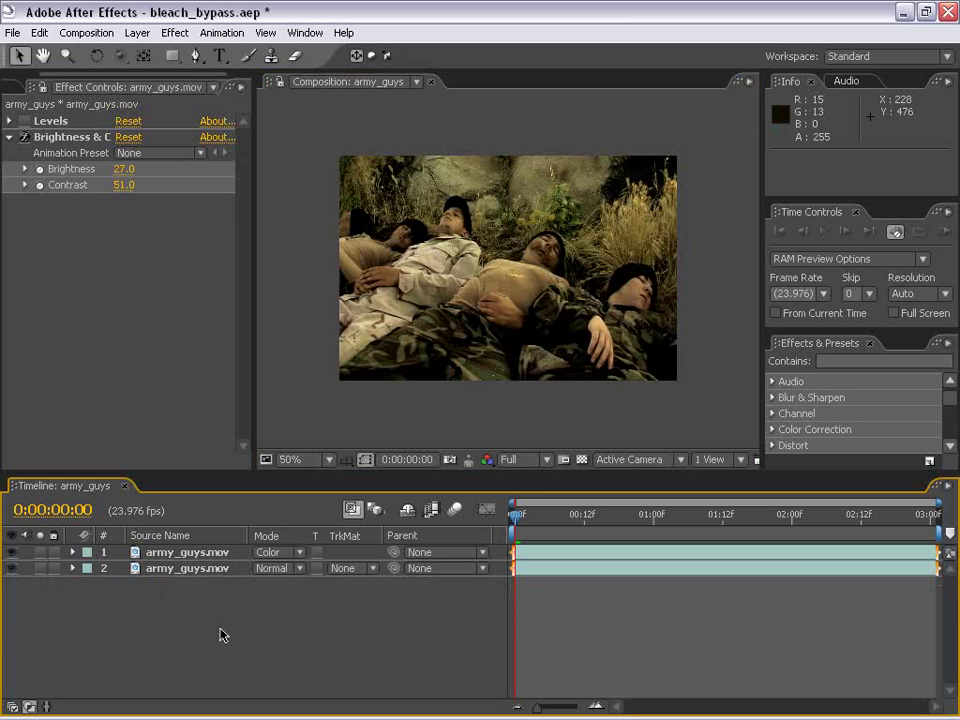
{"action": "left_click", "coordinate": [186, 553]}
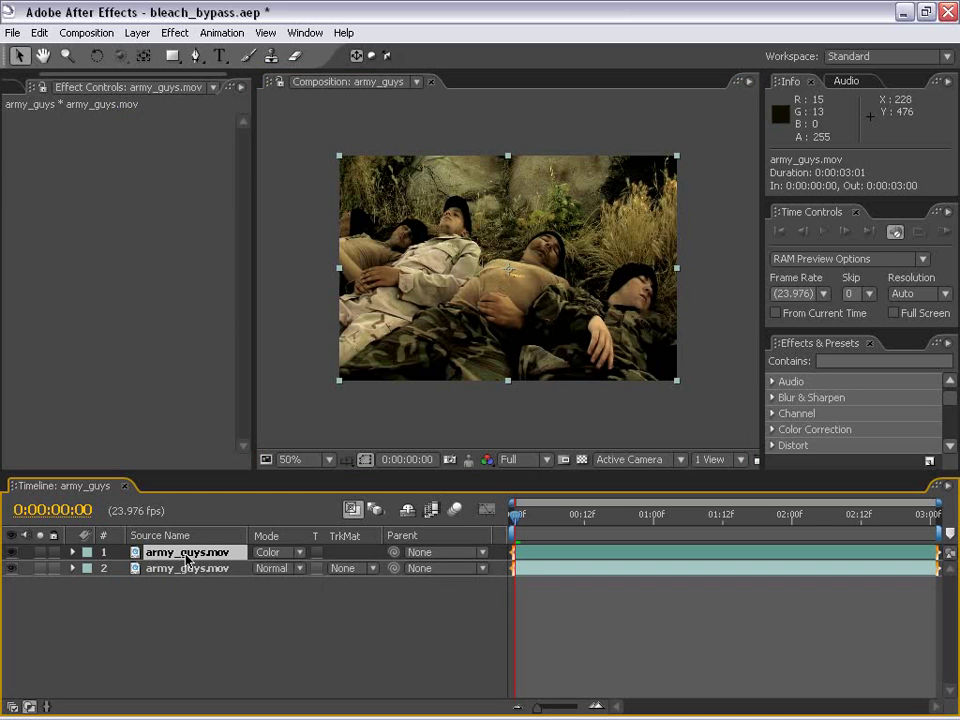
{"action": "key", "text": "Delete"}
{"action": "left_click", "coordinate": [186, 553]}
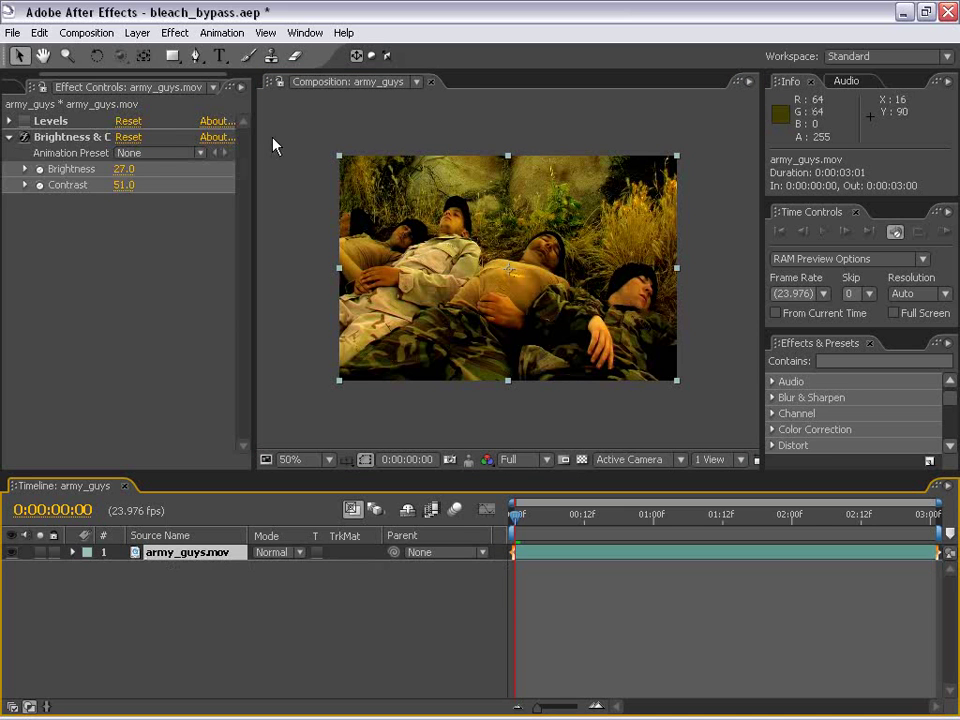
{"action": "left_click", "coordinate": [176, 36]}
{"action": "mouse_move", "coordinate": [193, 172]}
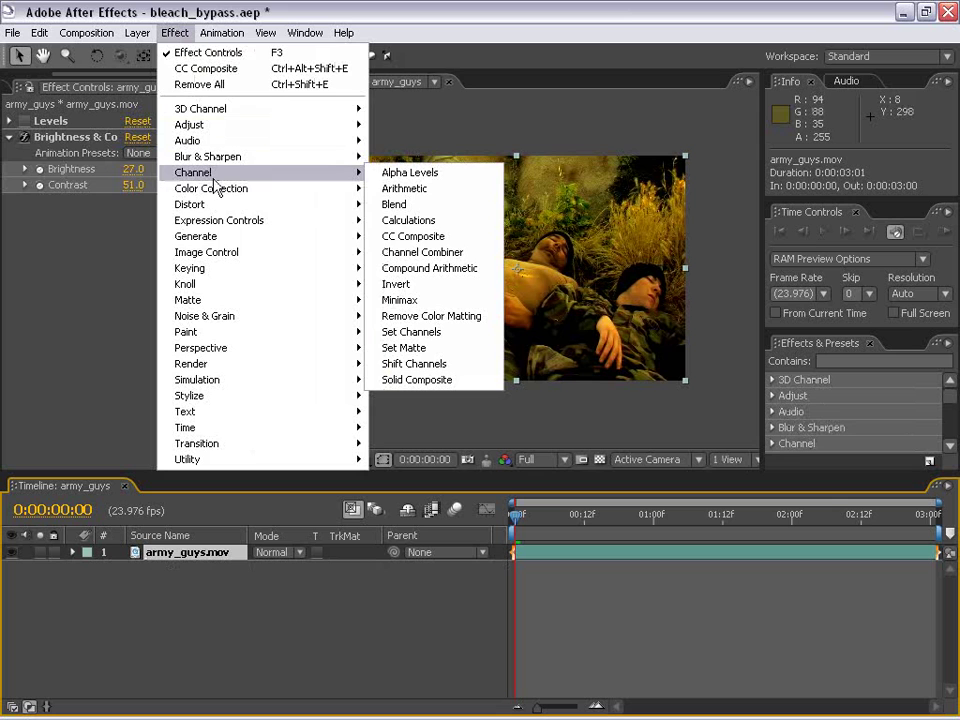
Apply CC Composite to the army_guys layer with Composite Original set to Color
{"action": "left_click", "coordinate": [413, 240]}
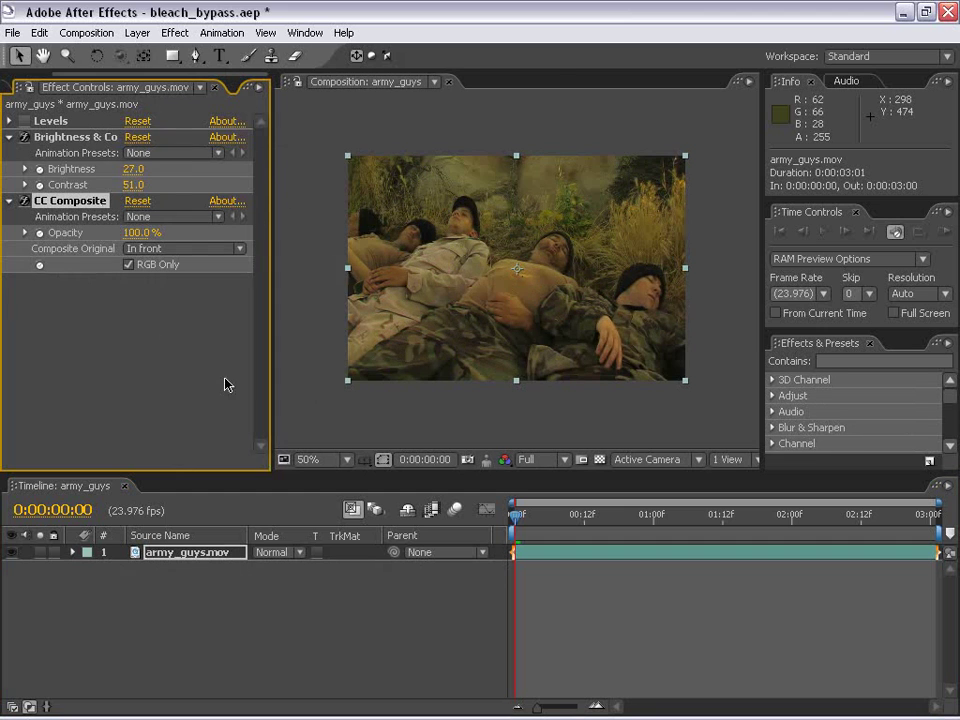
{"action": "left_click_drag", "start_coordinate": [270, 247], "coordinate": [382, 248]}
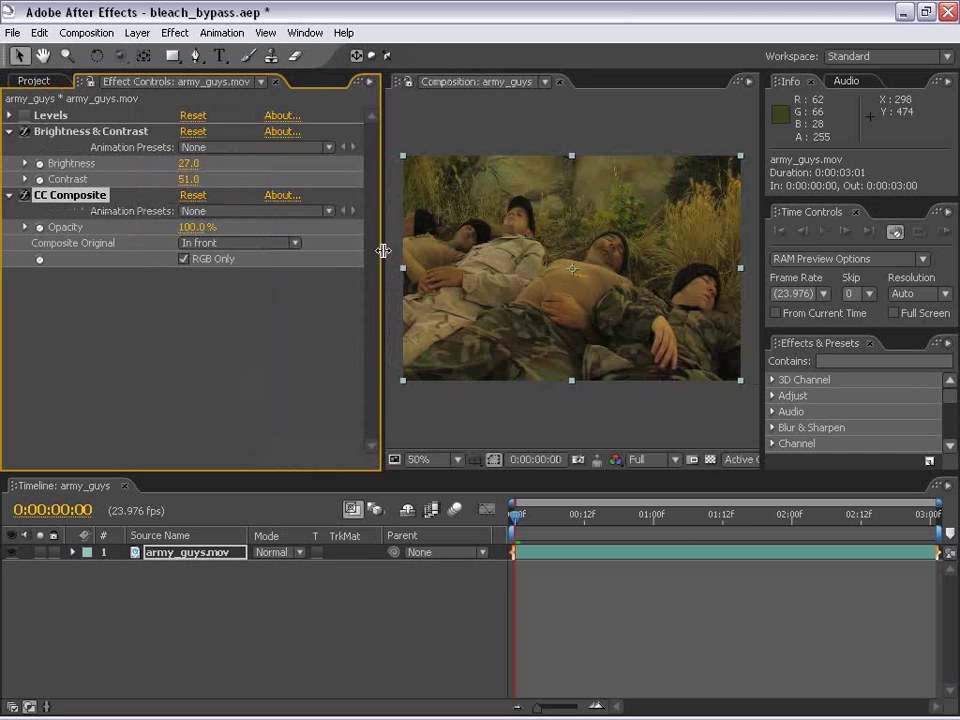
{"action": "left_click", "coordinate": [208, 247]}
{"action": "left_click", "coordinate": [203, 650]}
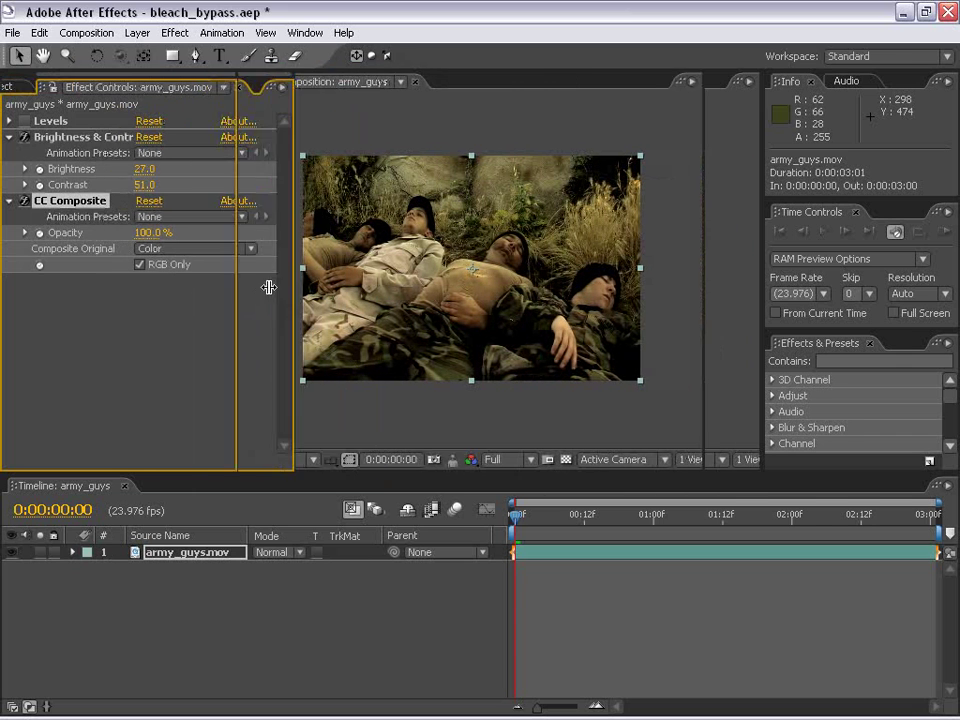
{"action": "left_click_drag", "start_coordinate": [389, 278], "coordinate": [203, 280]}
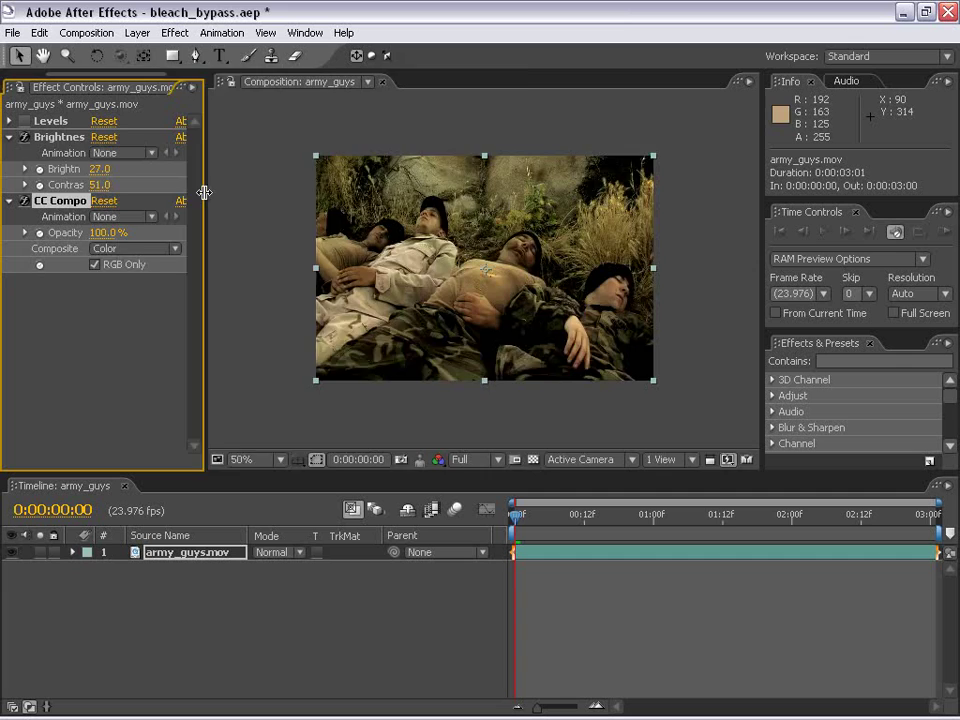
{"action": "left_click_drag", "start_coordinate": [205, 190], "coordinate": [342, 192]}
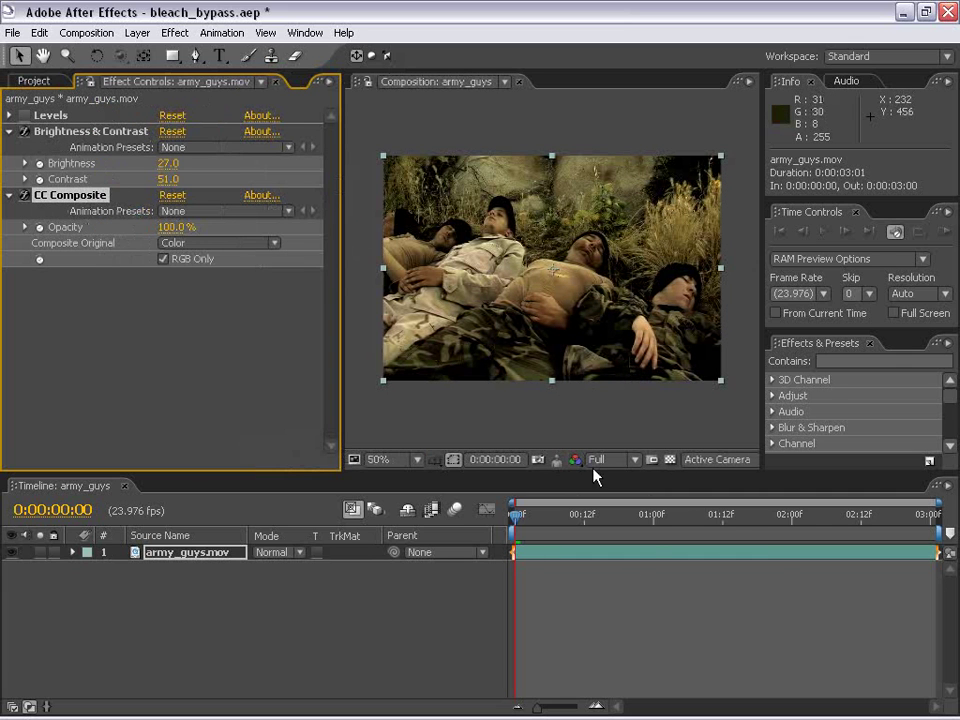
Delete Levels, set Brightness & Contrast to 28 brightness and 67 contrast, and view full size
{"action": "left_click", "coordinate": [50, 115]}
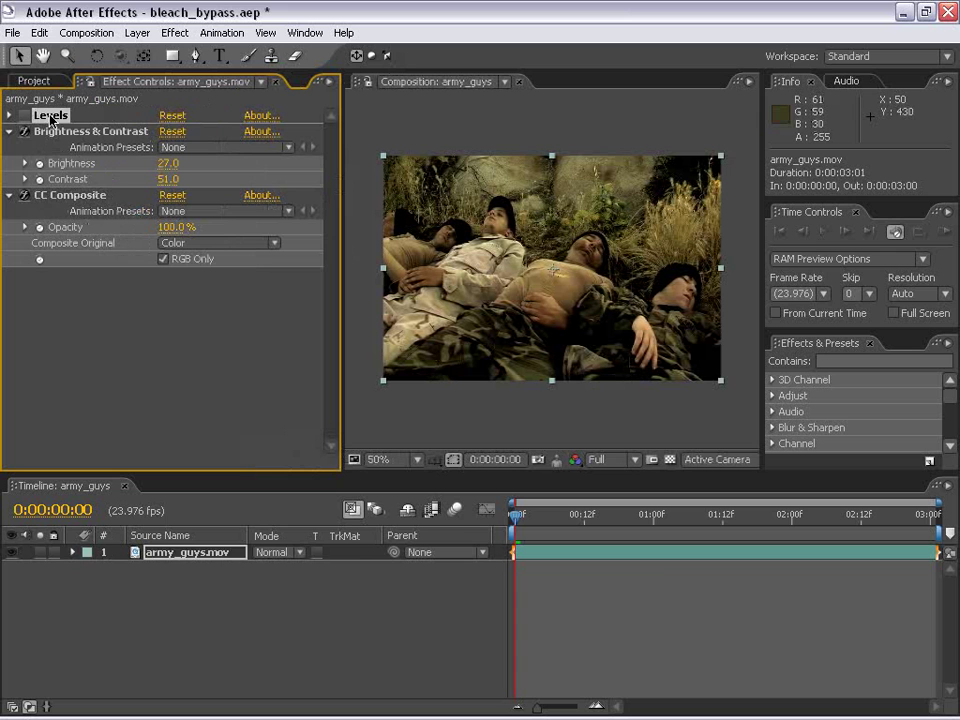
{"action": "key", "text": "Delete"}
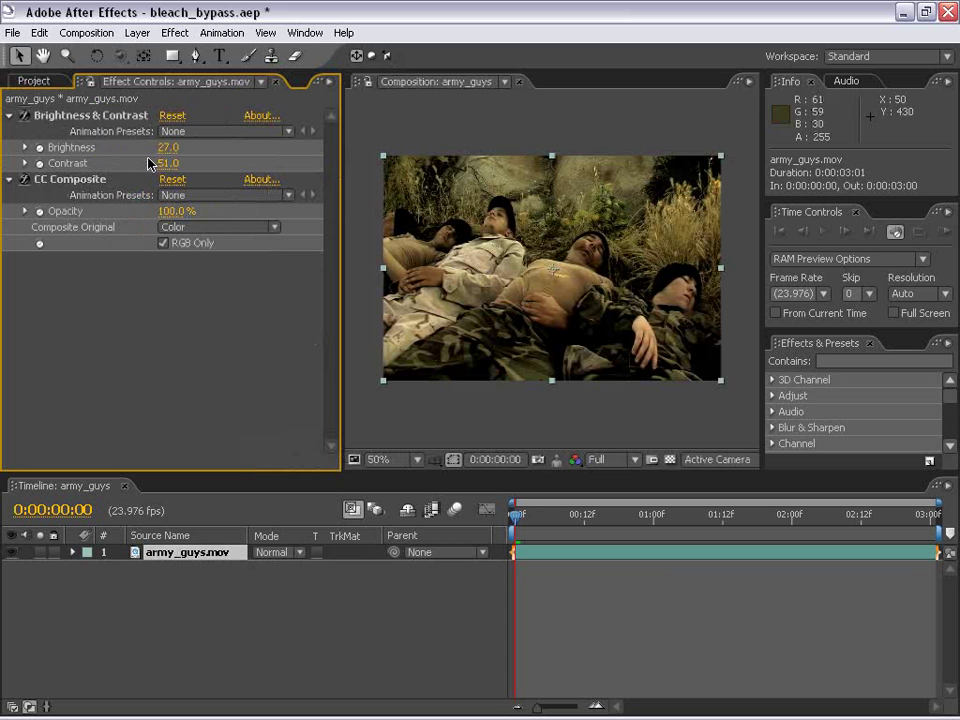
{"action": "mouse_move", "coordinate": [167, 147]}
{"action": "left_mouse_down"}
{"action": "mouse_move", "coordinate": [193, 165]}
{"action": "mouse_move", "coordinate": [164, 147]}
{"action": "mouse_move", "coordinate": [153, 161]}
{"action": "left_mouse_up"}
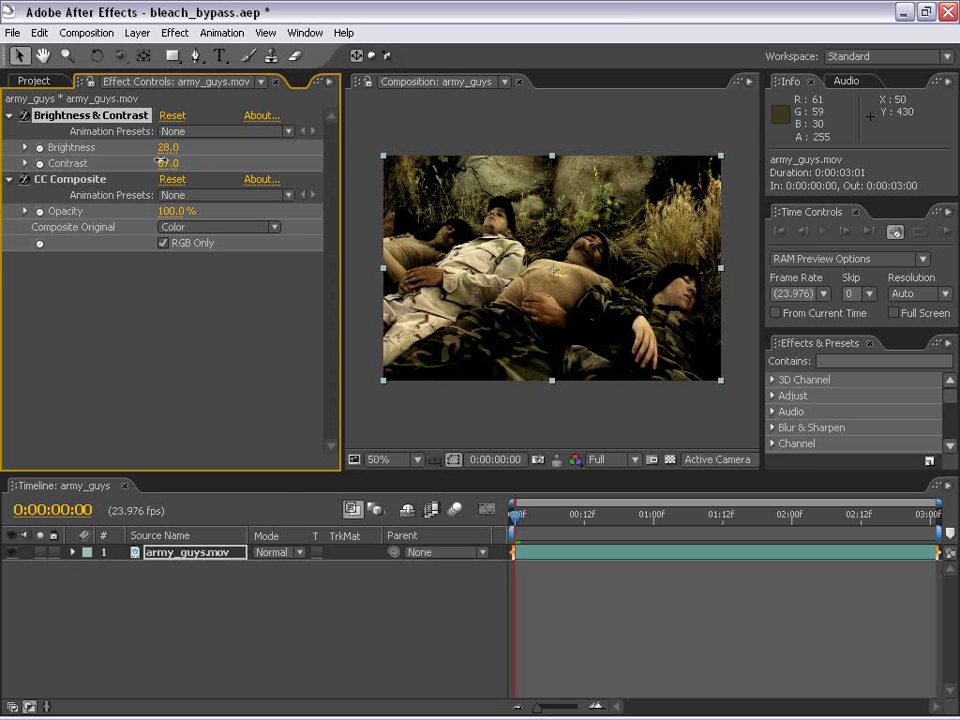
{"action": "key", "text": "grave"}
{"action": "key", "text": "period"}
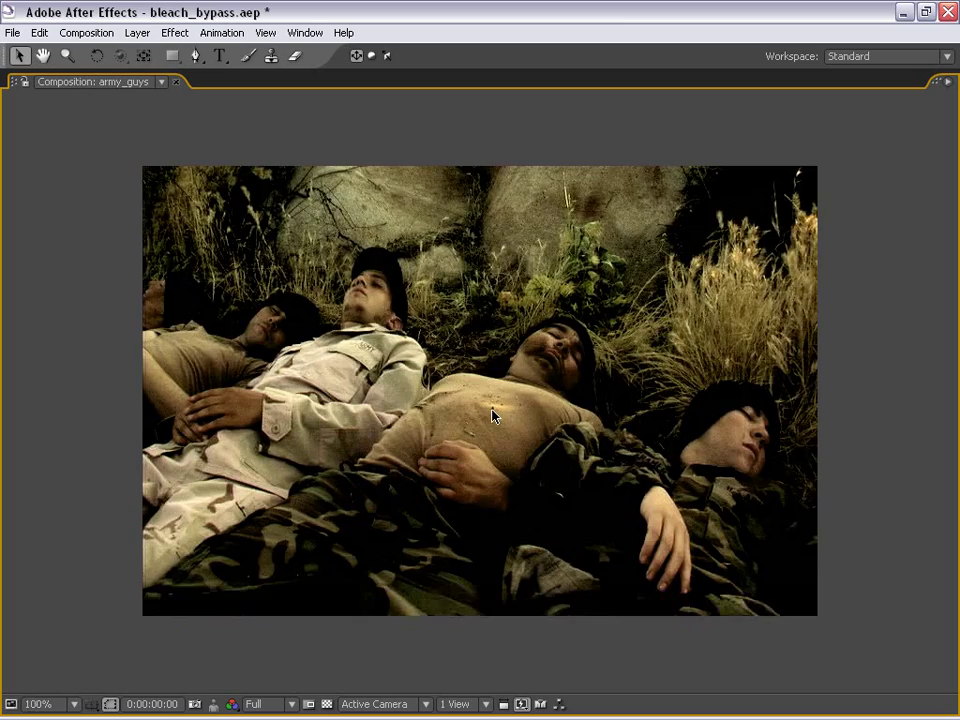
Play the bleach-bypassed clip in the maximized viewer, then restore the panel layout
{"action": "key", "text": "space"}
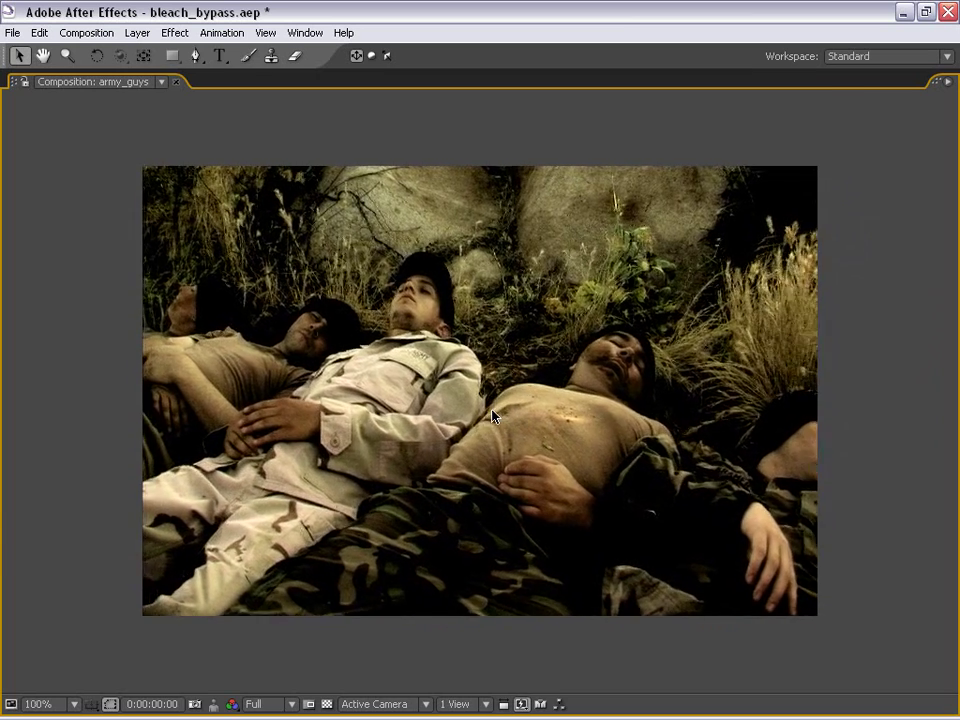
{"action": "key", "text": "grave"}
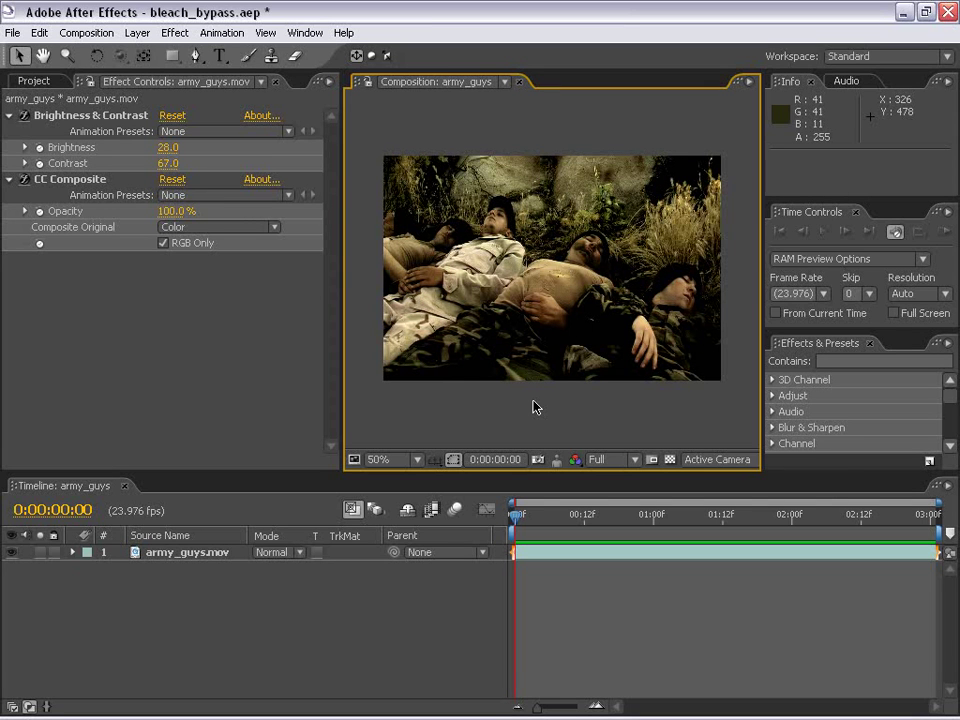
{"action": "left_click", "coordinate": [410, 372]}
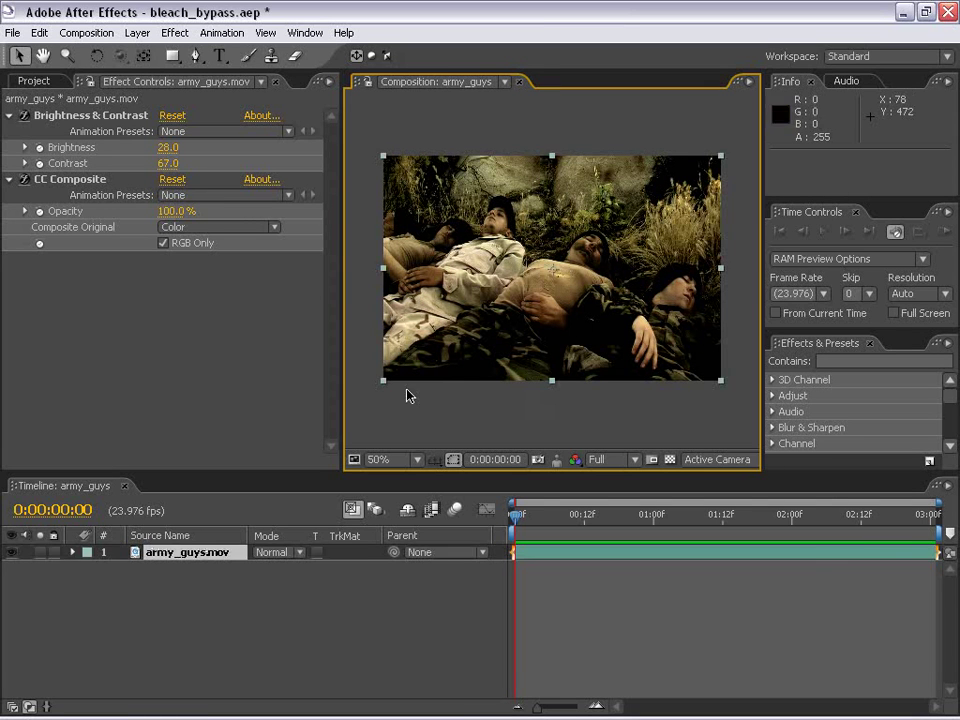
{"action": "key", "text": "grave"}
{"action": "key", "text": "grave"}
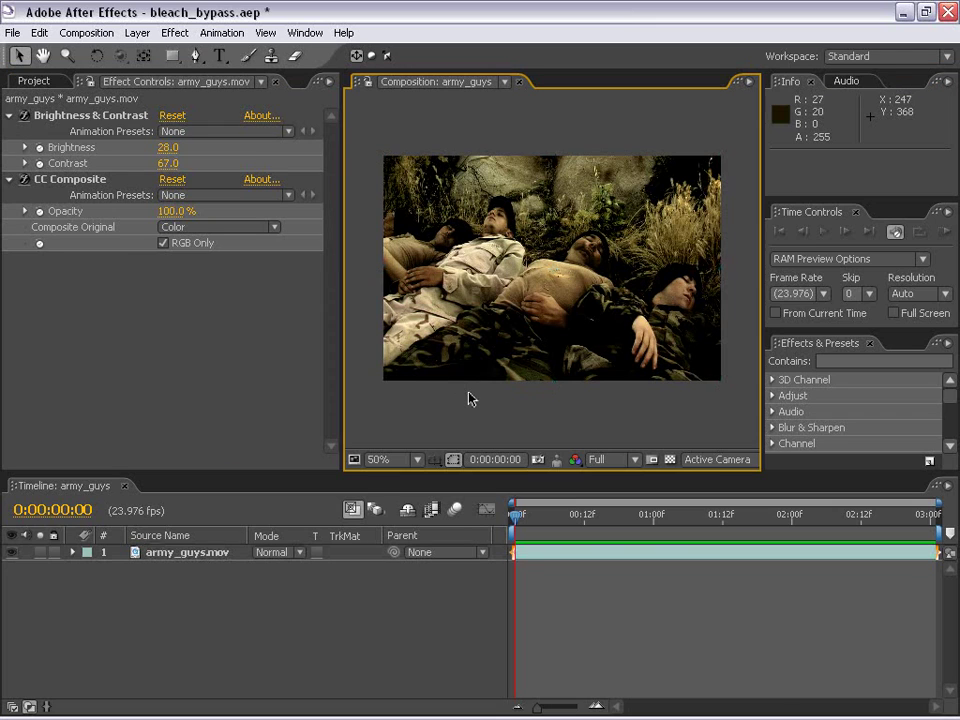